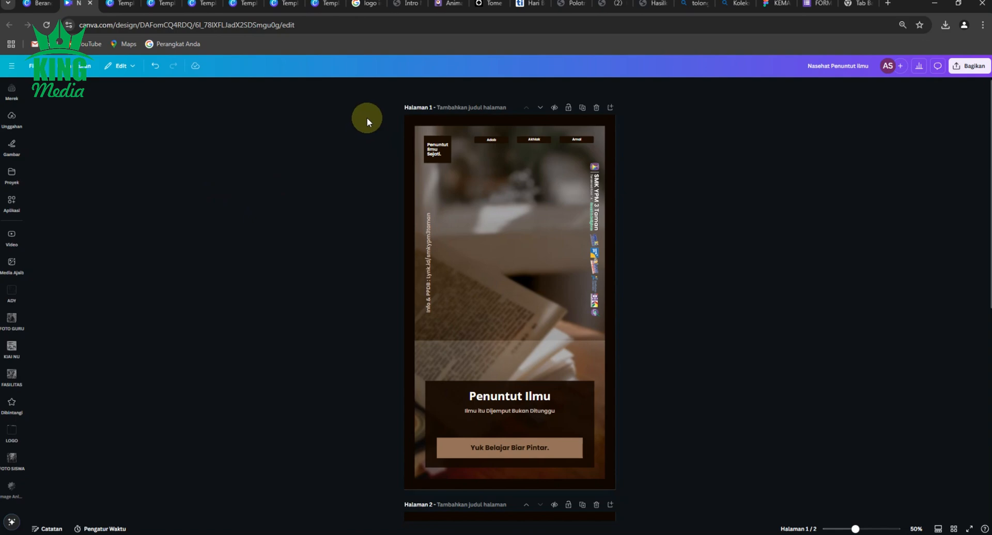
Step: Replace "Info & PPDB :" with "Visit Us:" in the vertical link text beside the background photo on page 1
scroll(406, 123, up, 3)
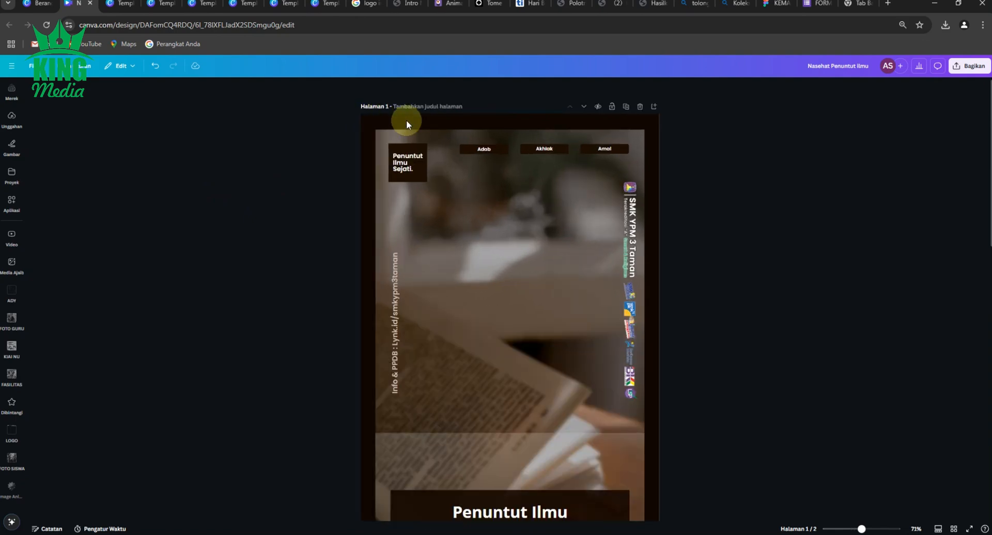
scroll(393, 154, down, 3)
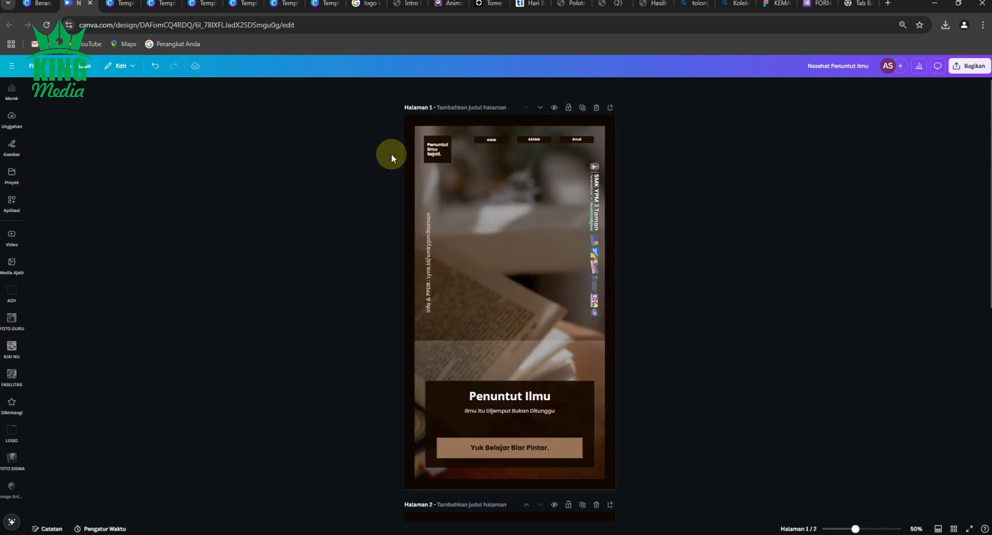
scroll(424, 145, up, 3)
scroll(405, 210, down, 3)
scroll(366, 237, up, 4)
scroll(365, 238, up, 3)
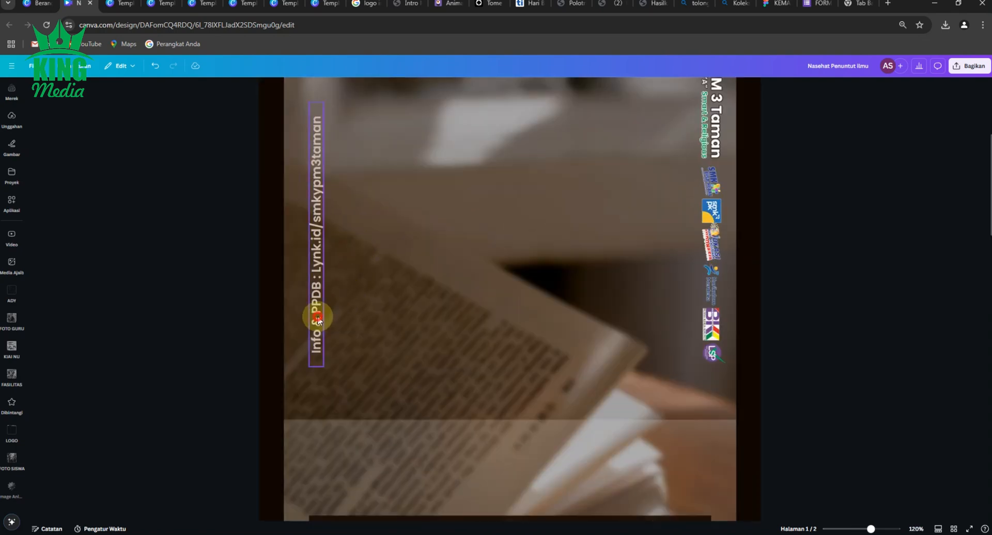
click(313, 309)
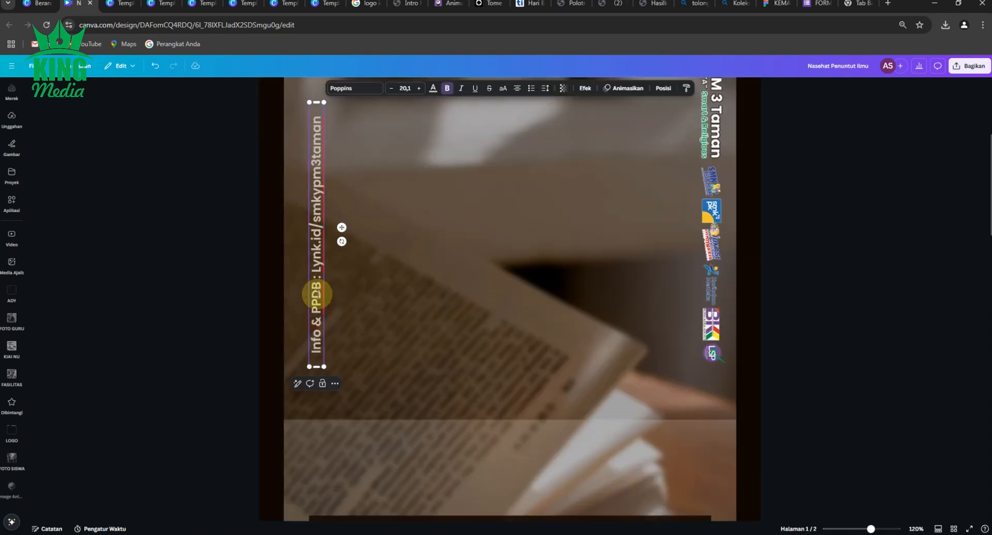
key(BackSpace)
key(BackSpace)
key(BackSpace)
key(BackSpace)
key(BackSpace)
key(BackSpace)
key(BackSpace)
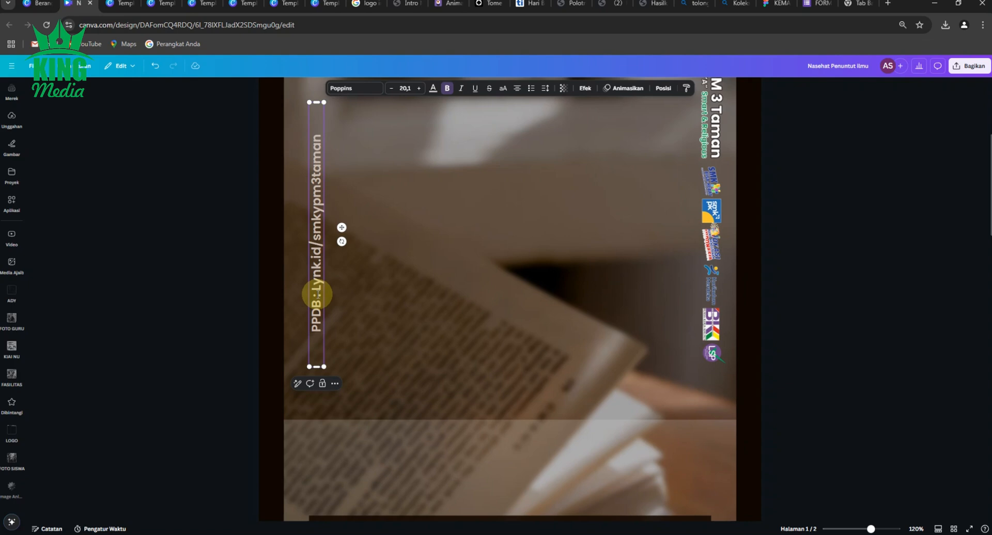
text(Visit )
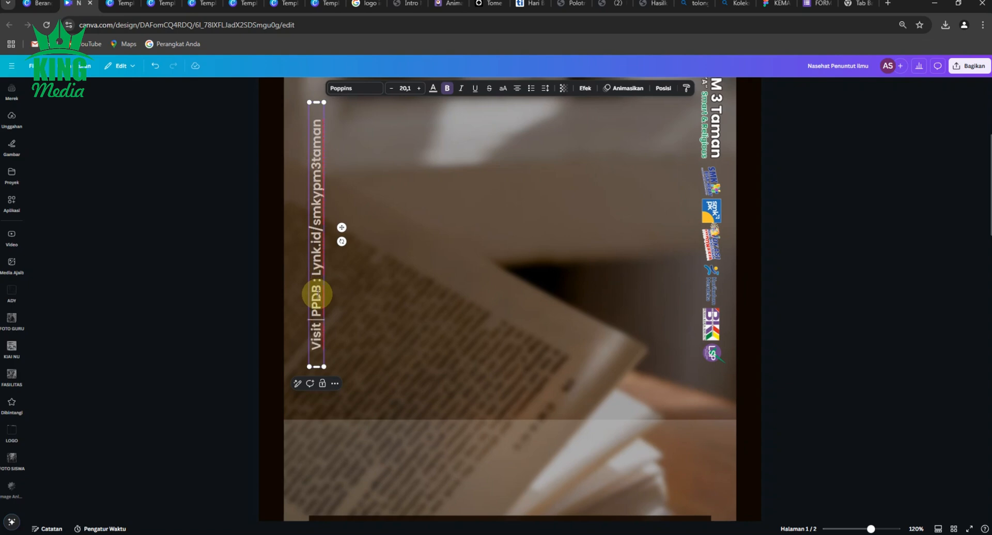
text(Us)
key(Delete)
key(Delete)
key(Delete)
key(Delete)
key(Delete)
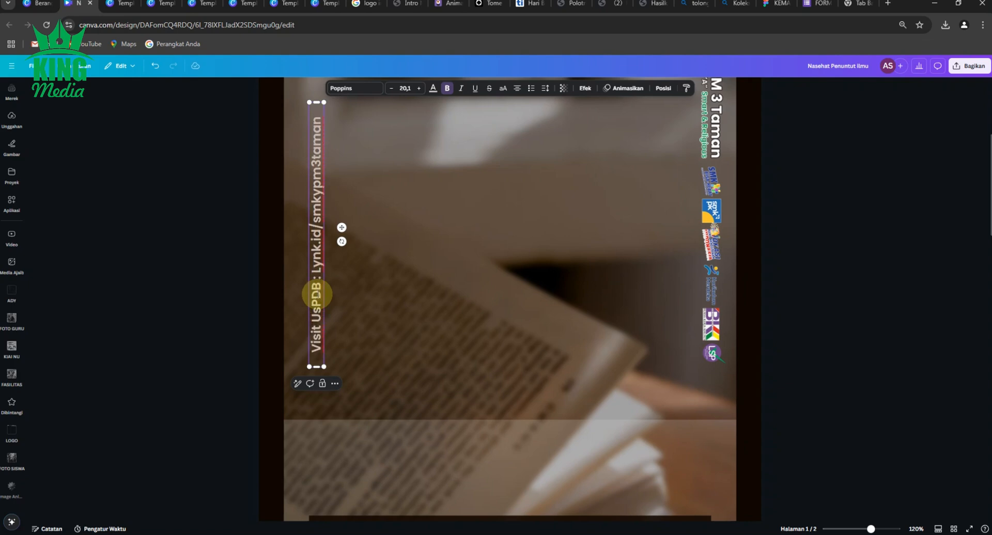
key(Delete)
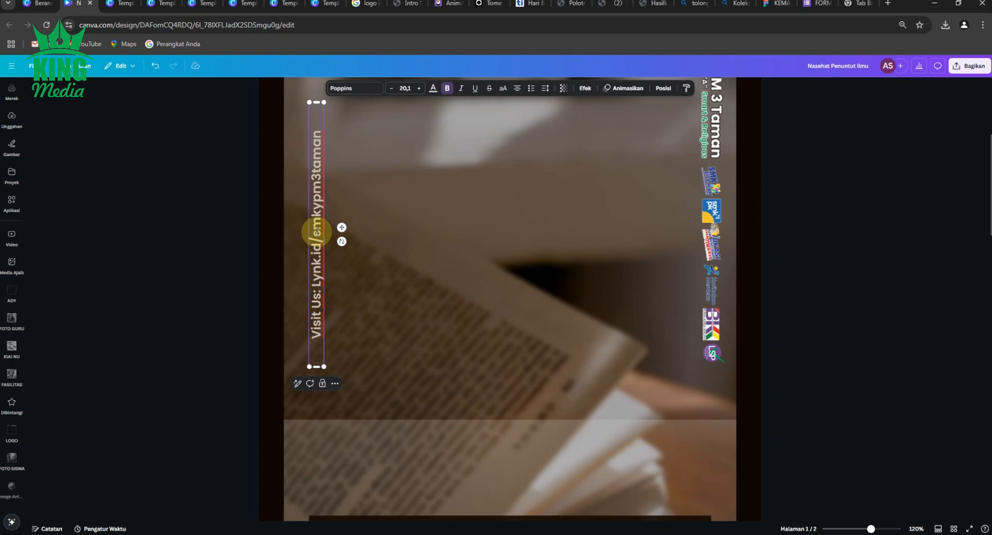
Step: Change the web address in the vertical text to smkypm3taman.sch.id, removing "Lynk.id/"
key(BackSpace)
key(BackSpace)
key(BackSpace)
key(BackSpace)
key(BackSpace)
key(BackSpace)
key(BackSpace)
key(BackSpace)
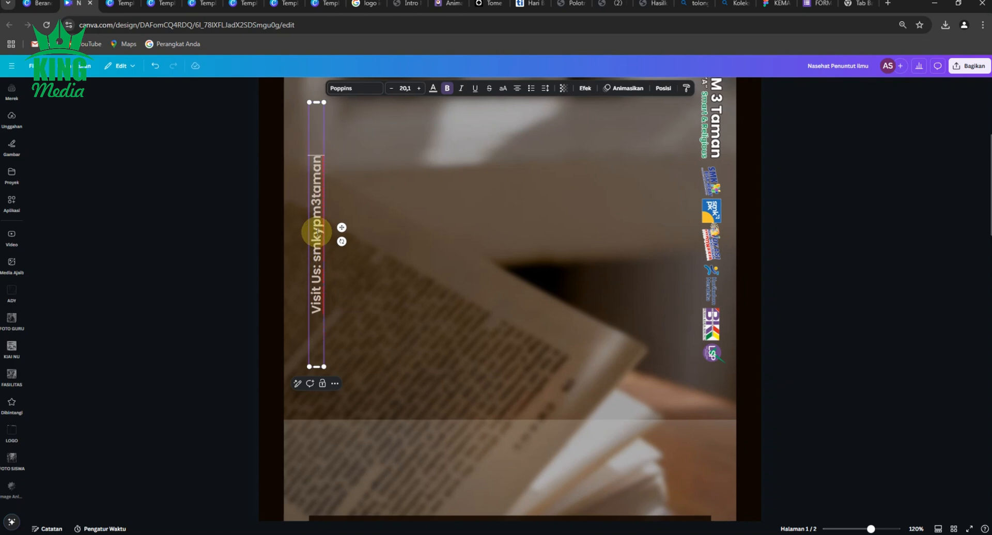
text(.sch)
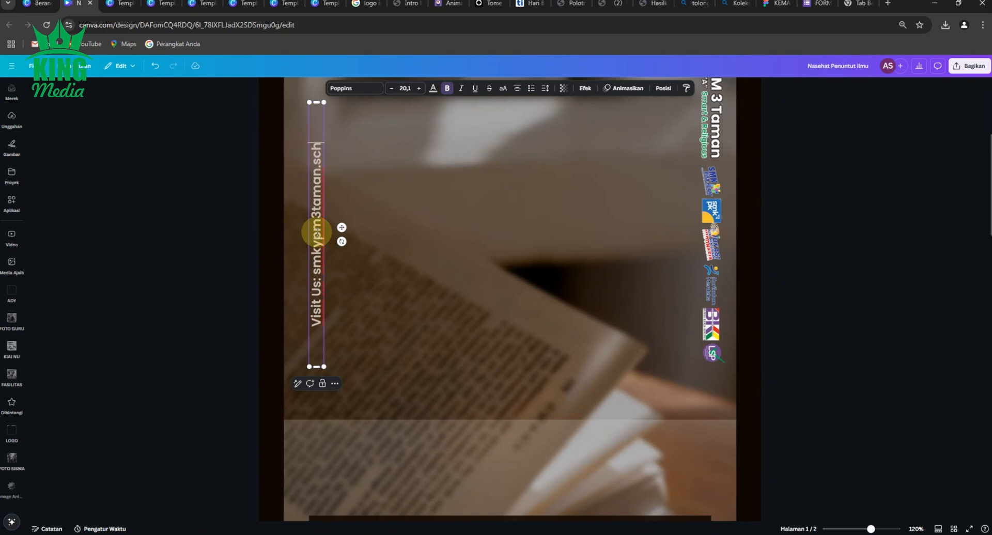
text(.id)
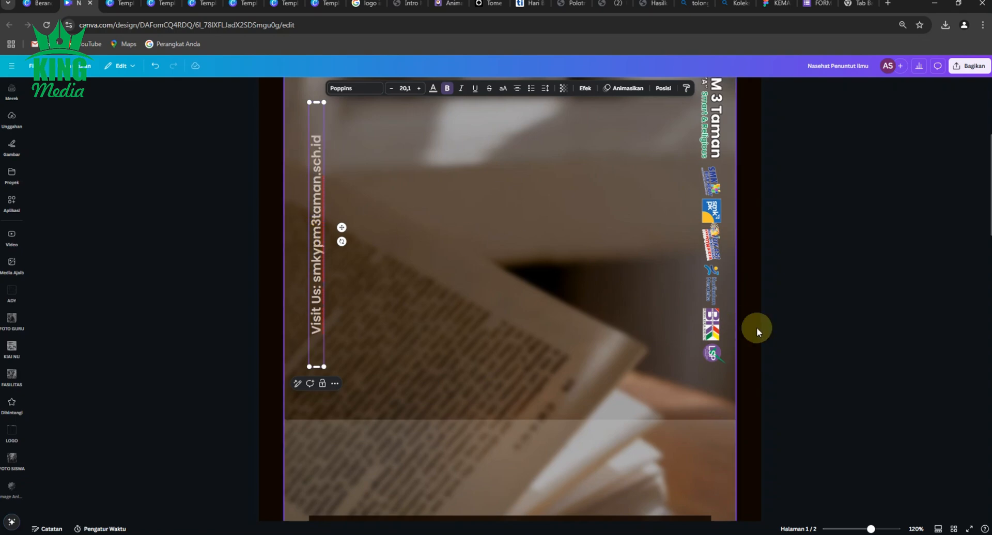
click(852, 316)
Step: Set the background of page 1 to the solid standard purple
scroll(587, 315, down, 3)
scroll(477, 198, down, 5)
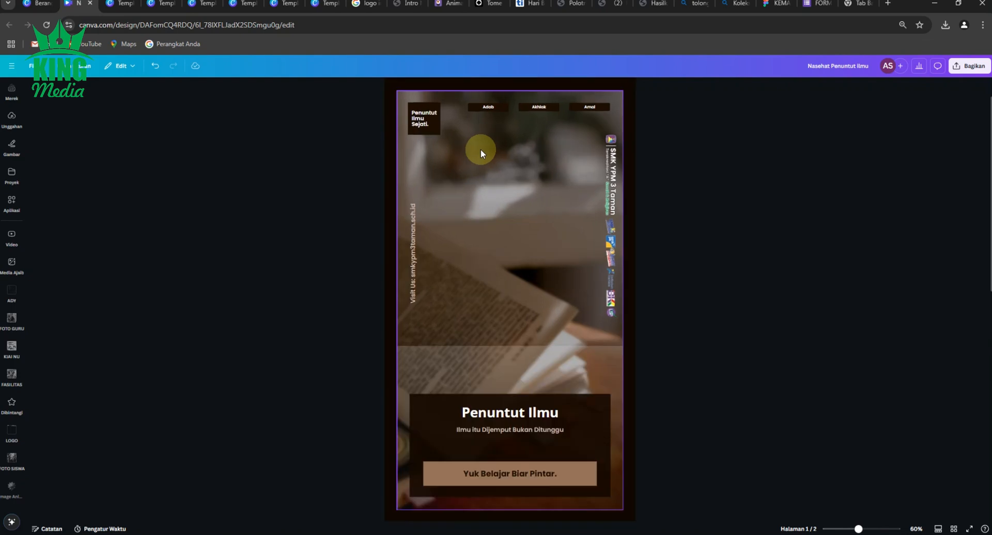
scroll(479, 165, up, 2)
click(509, 268)
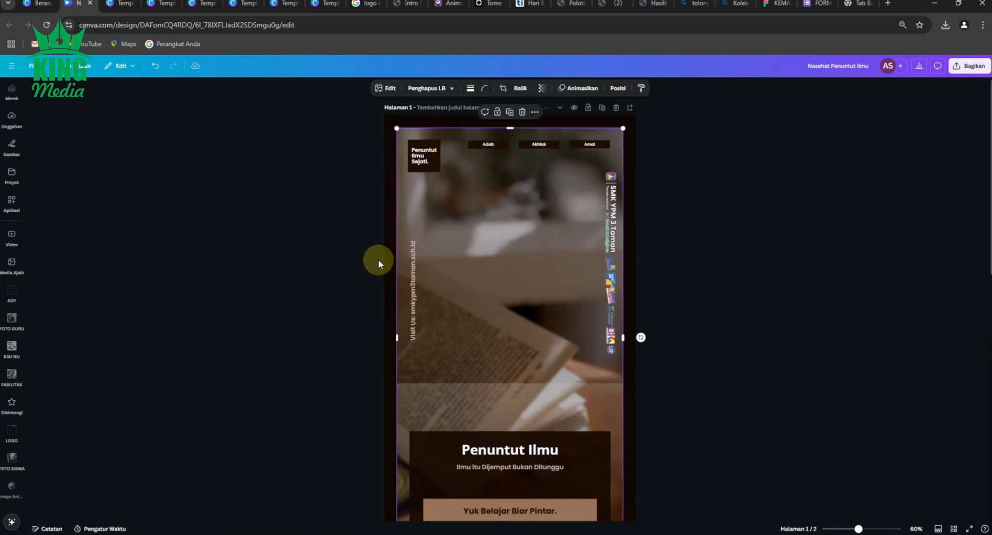
click(389, 250)
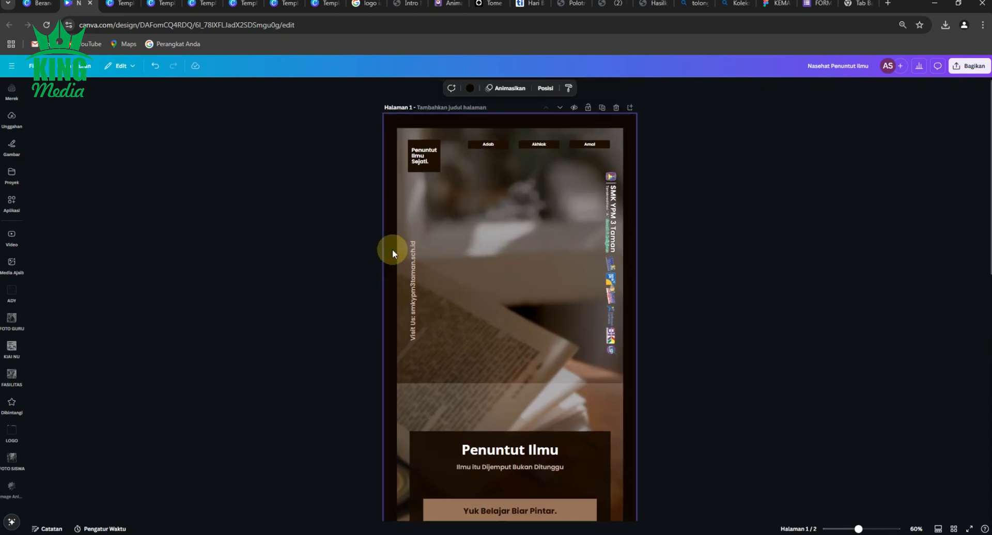
click(470, 88)
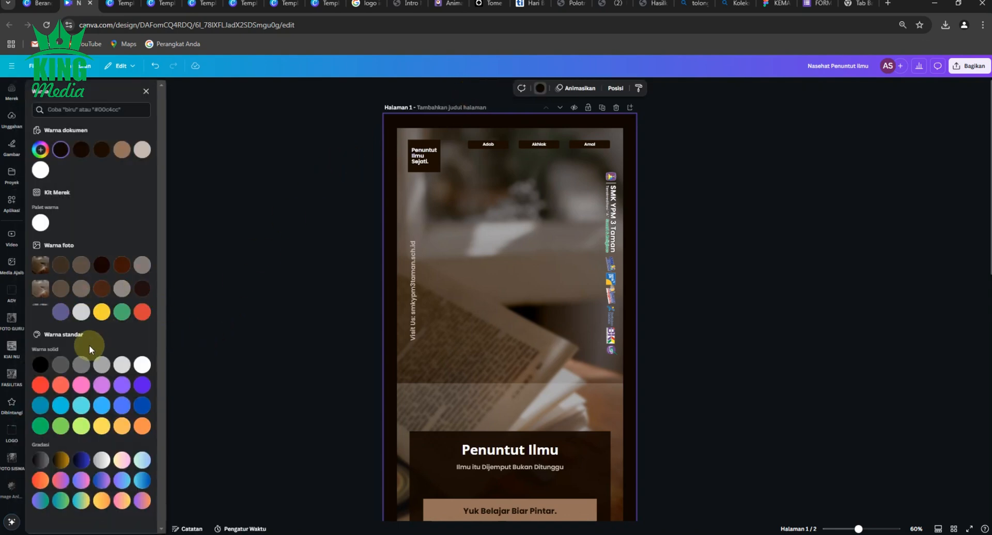
click(122, 385)
click(231, 274)
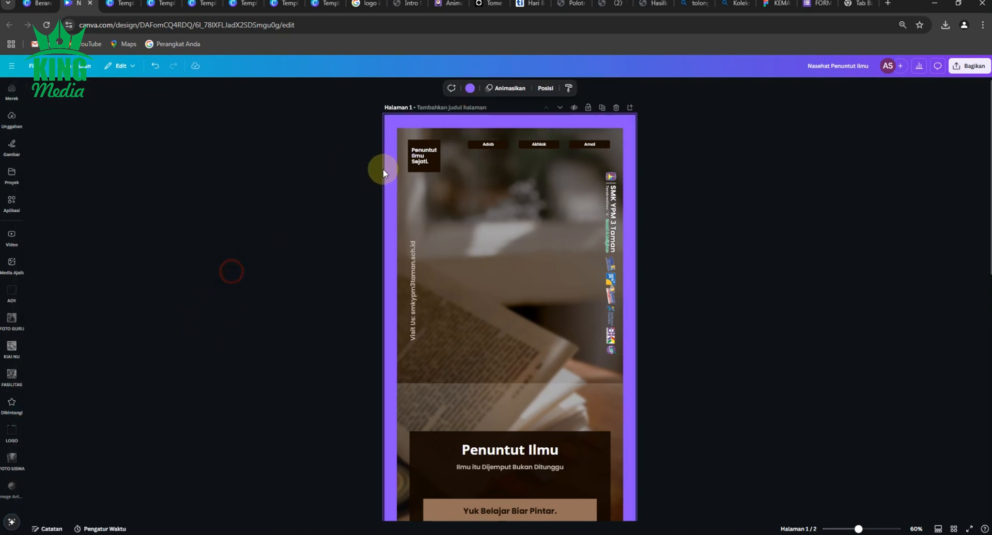
Step: Try a white fill on the "Penuntut Ilmu Sejati." square and undo it
click(433, 168)
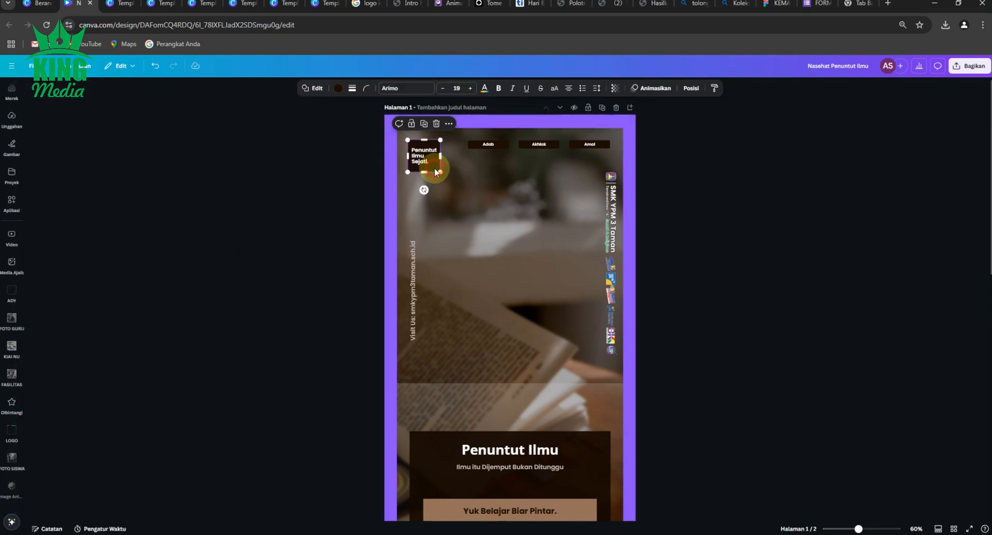
click(337, 92)
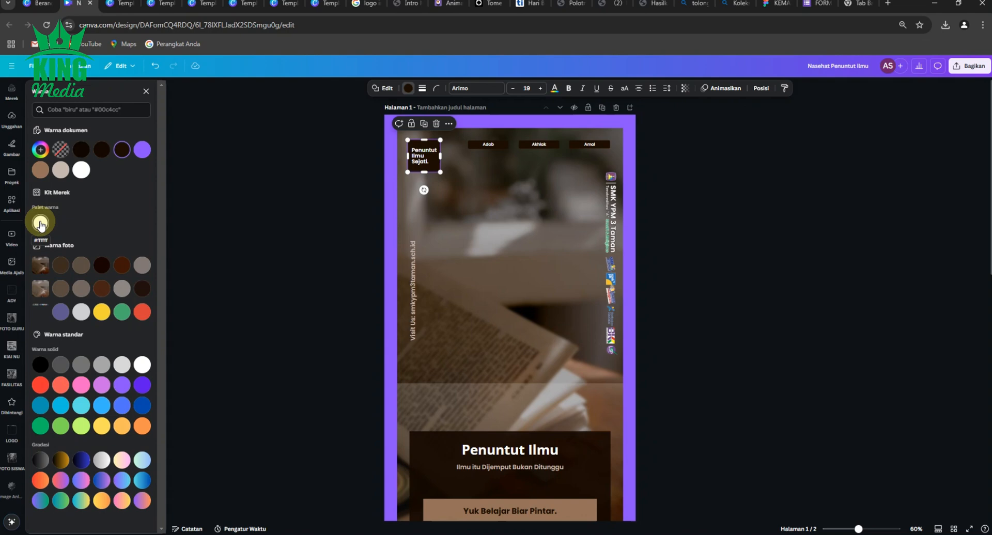
click(142, 365)
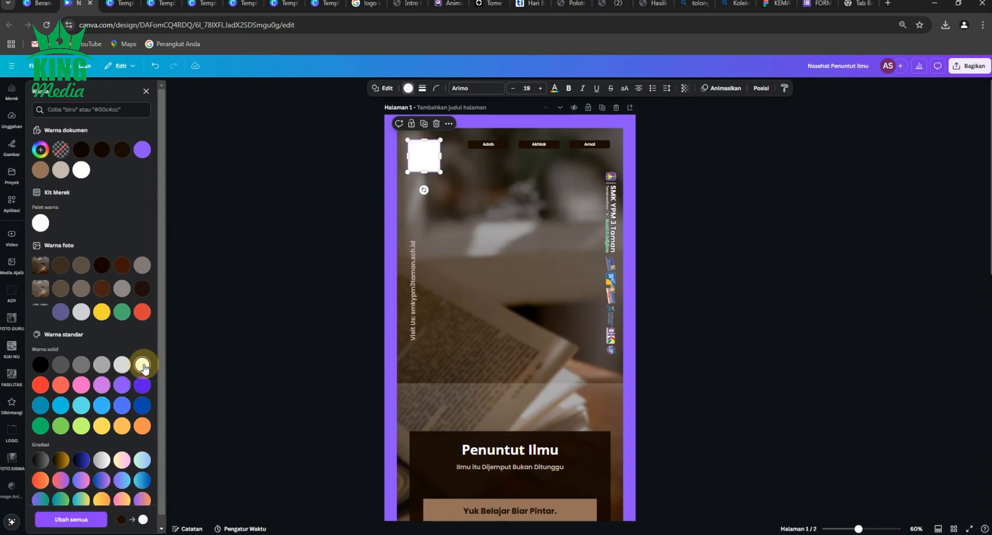
key(ctrl+z)
click(283, 217)
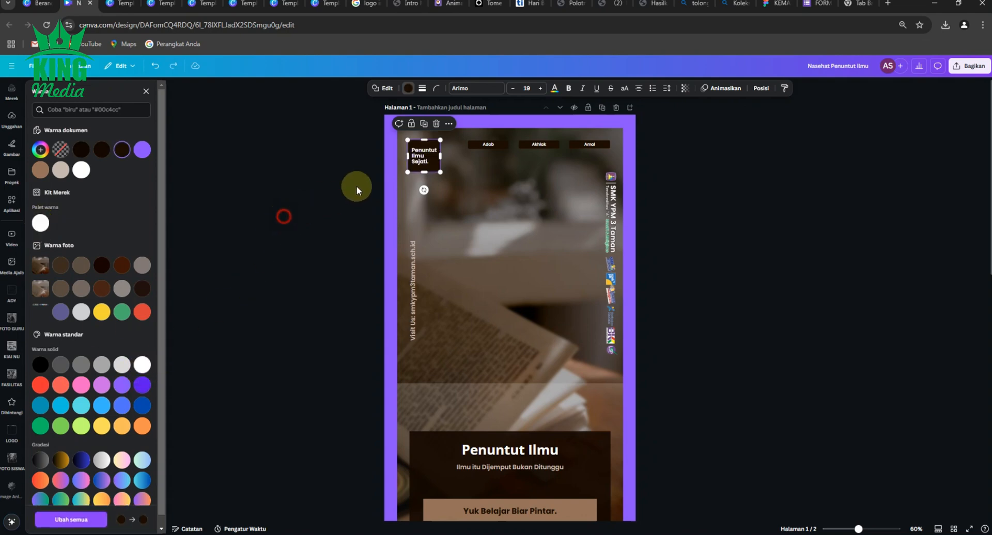
Step: Recolor the "Penuntut Ilmu Sejati." text to the same purple as the background and apply the change to all white text
click(425, 156)
click(433, 87)
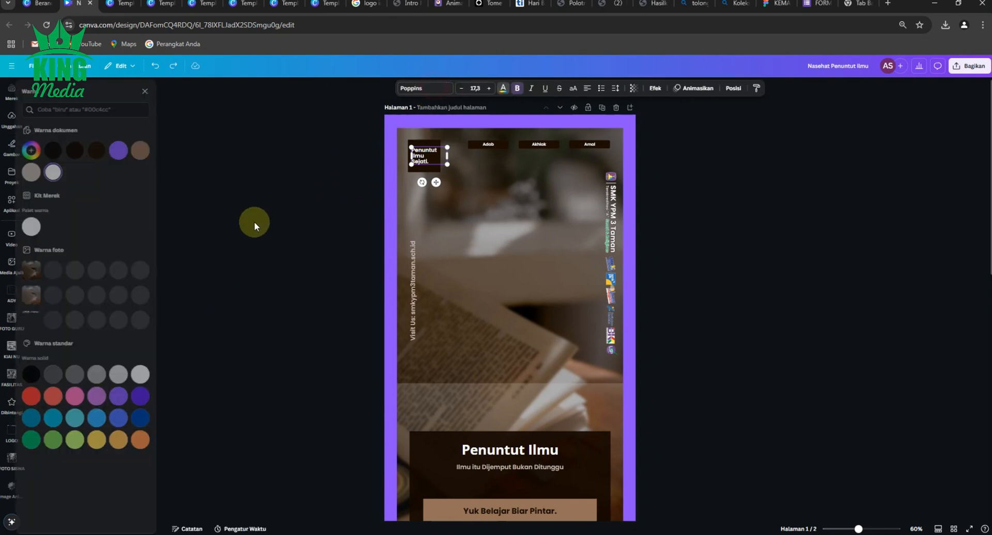
click(128, 397)
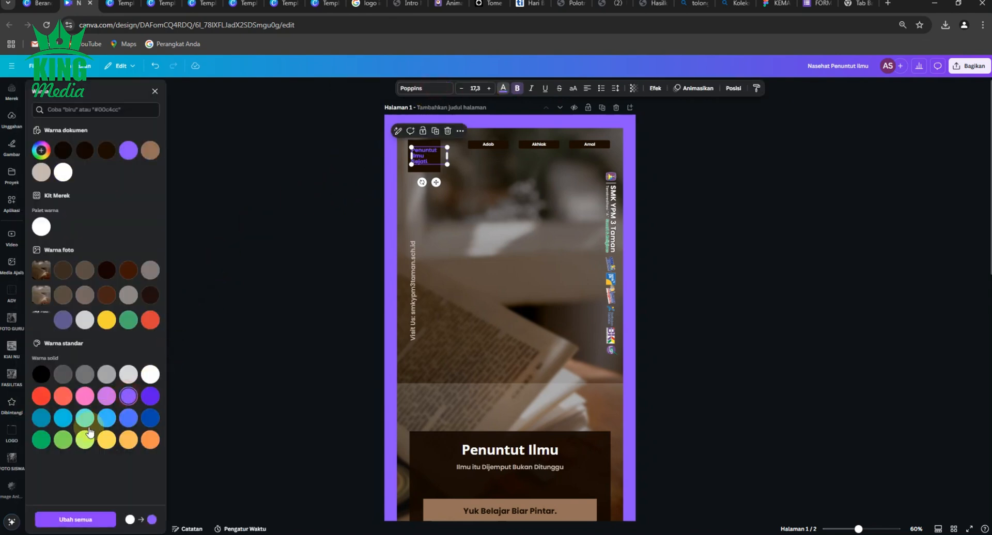
click(83, 518)
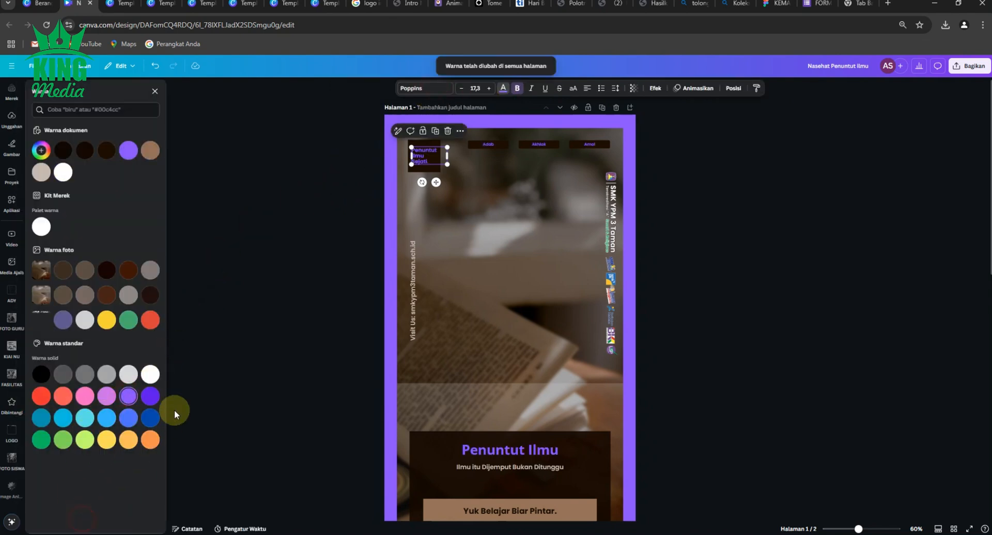
click(263, 258)
click(315, 226)
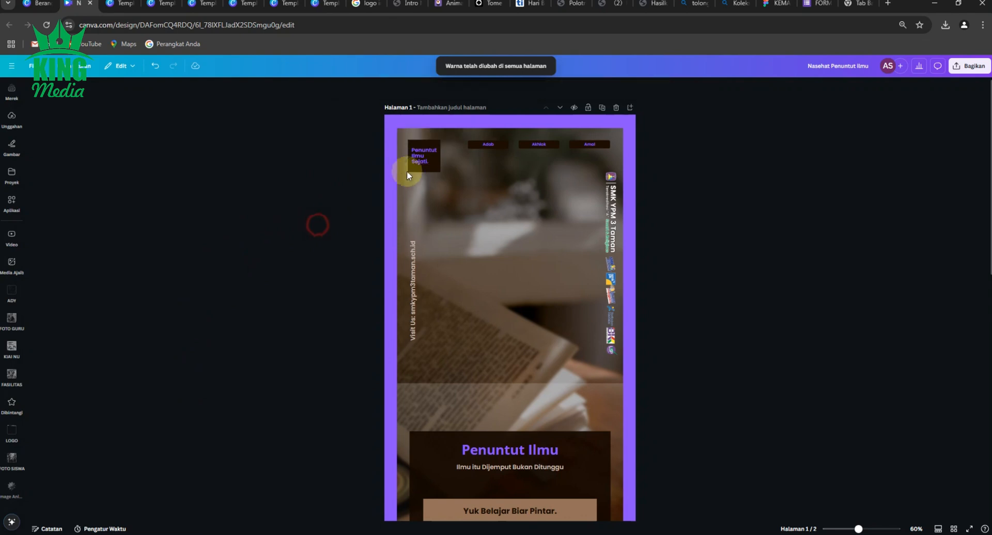
Step: Fill the "Penuntut Ilmu Sejati." square with white and apply the change to all shapes of the same dark brown
click(423, 166)
click(339, 88)
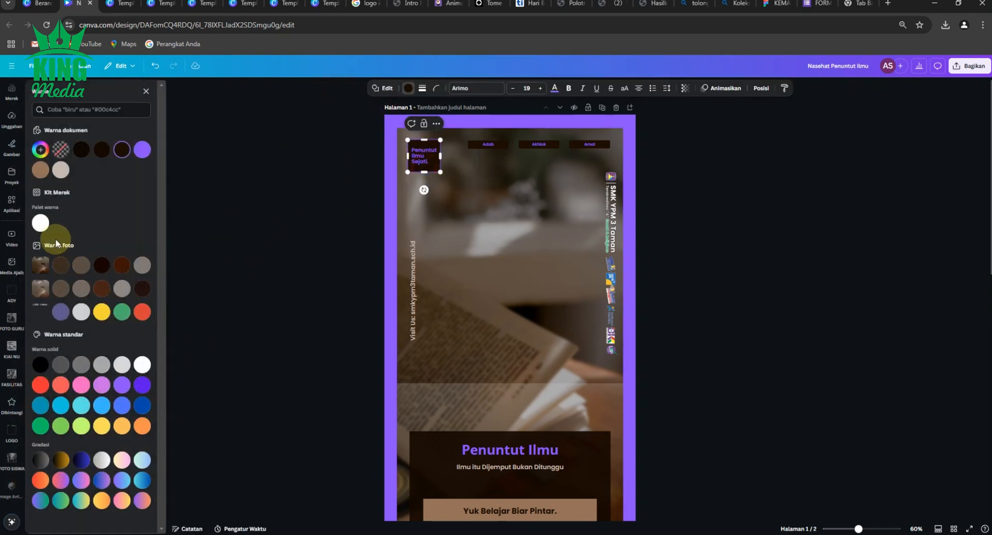
click(142, 365)
click(72, 519)
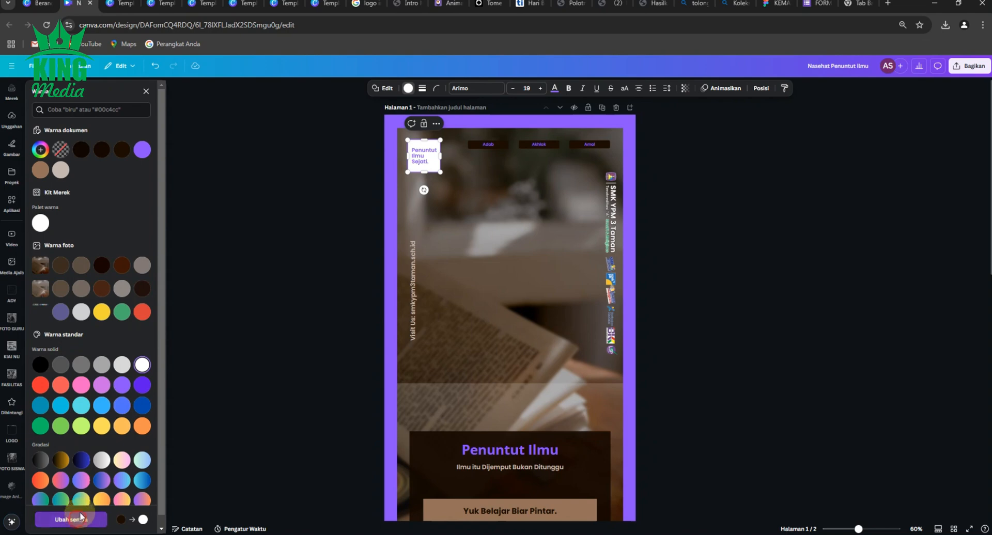
click(279, 263)
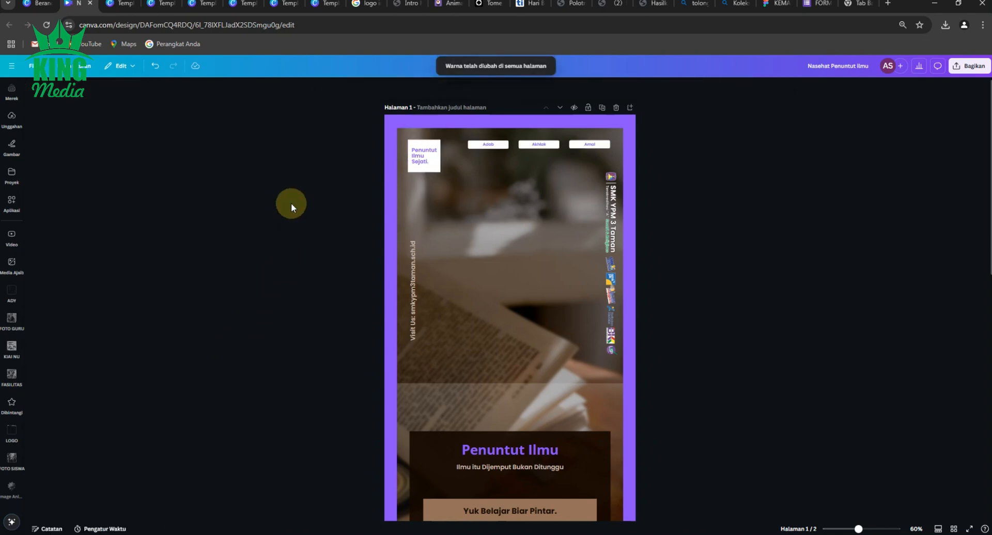
Step: Try deleting the large background photo on page 1 and undo the deletion
click(498, 287)
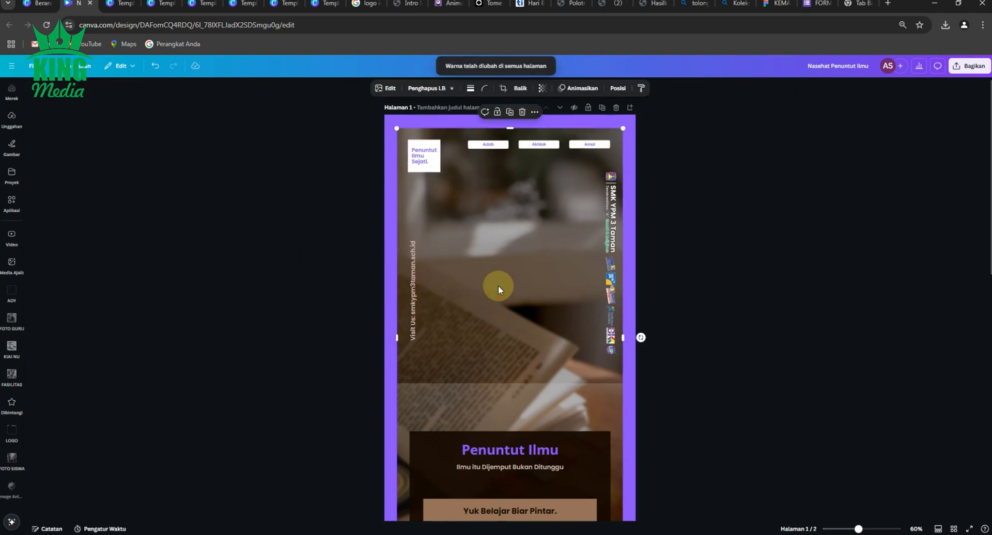
key(Delete)
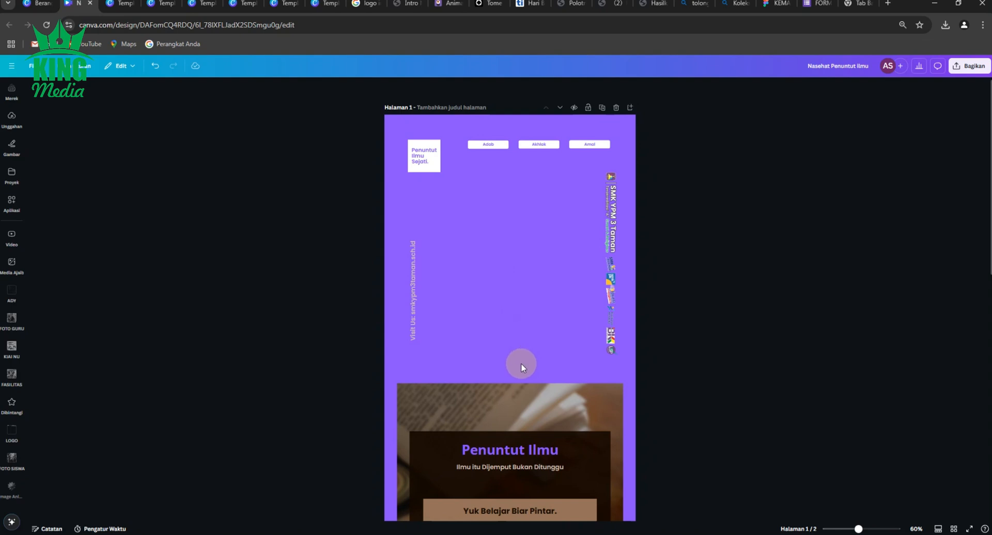
key(ctrl+z)
click(521, 408)
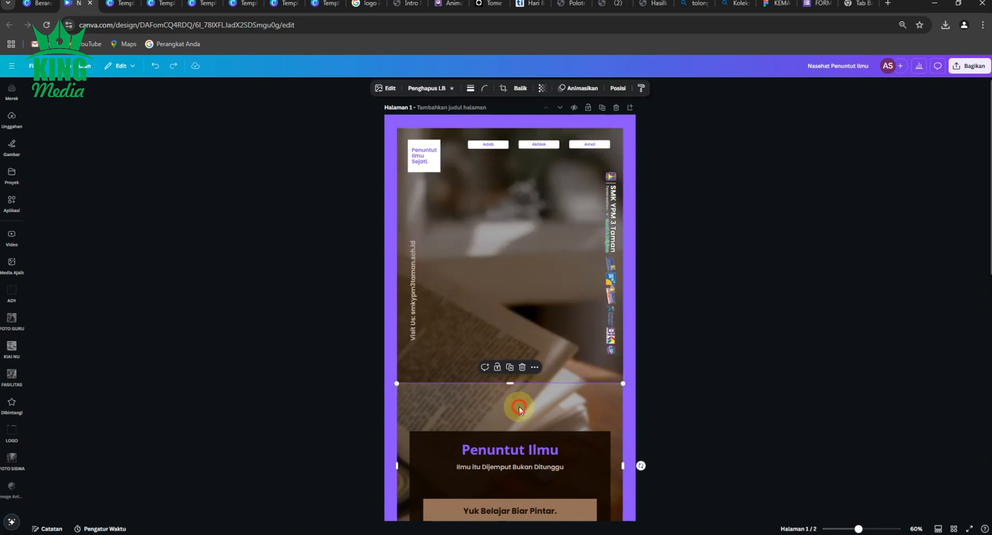
click(294, 342)
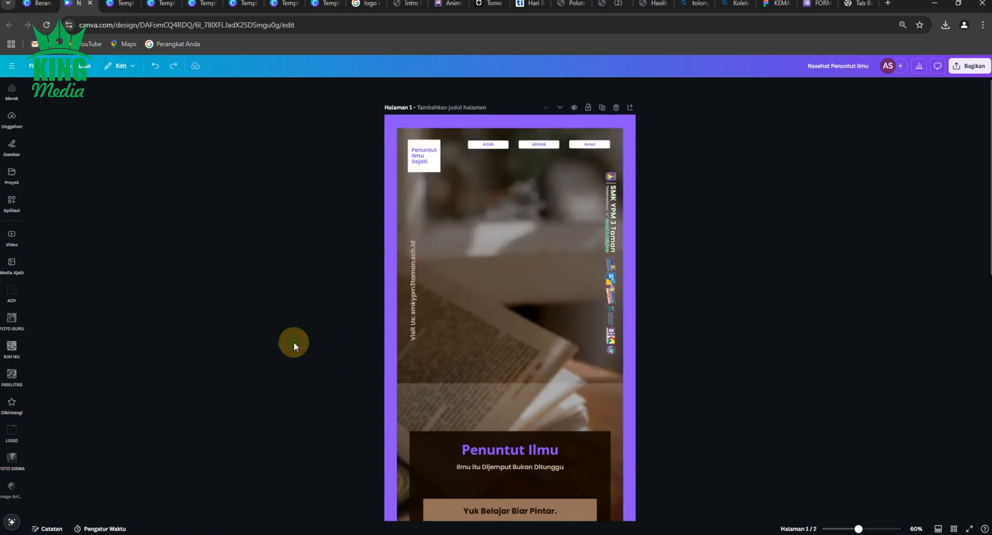
Step: Add the portrait photo of scout students reading at long tables from the FOTO SISWA folder to page 1
click(12, 459)
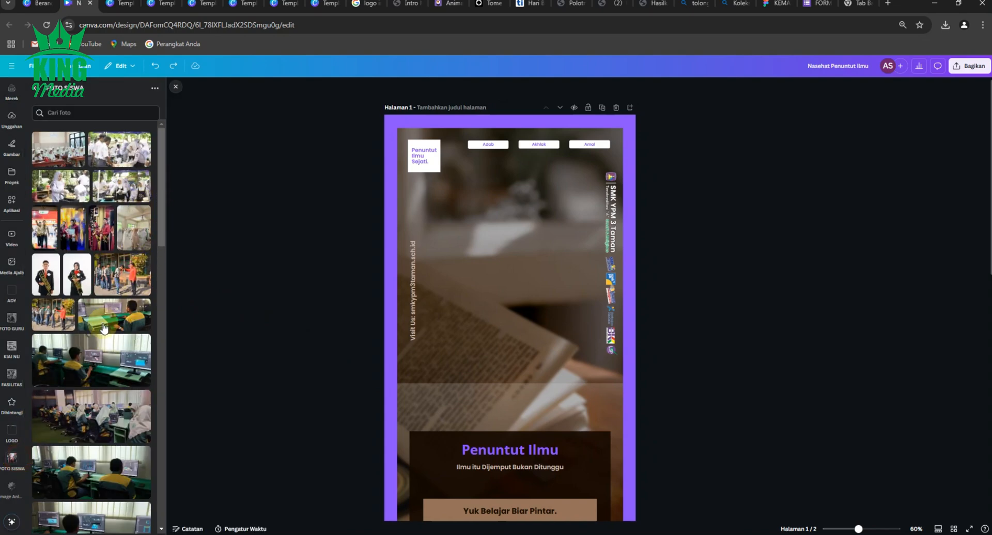
scroll(103, 326, down, 6)
scroll(103, 331, down, 3)
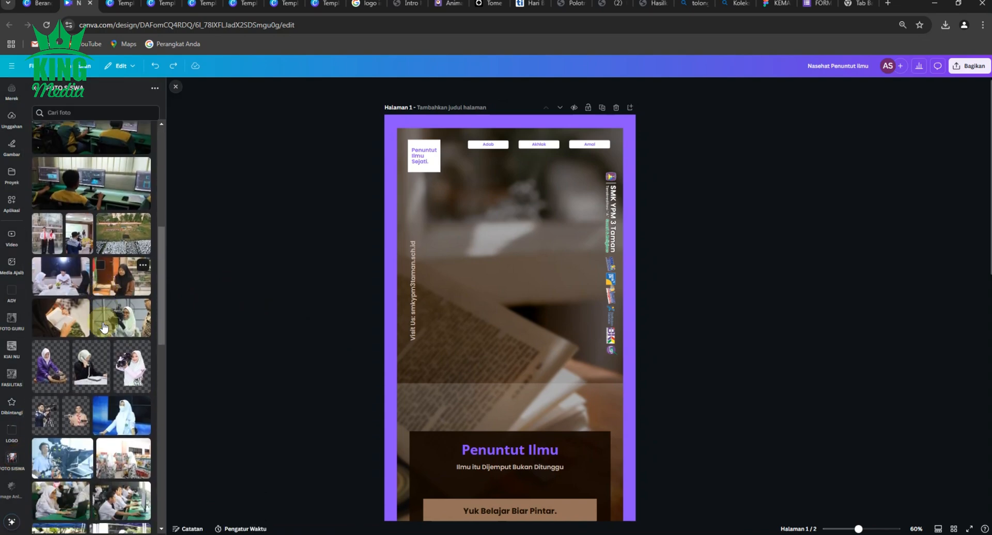
scroll(76, 454, down, 6)
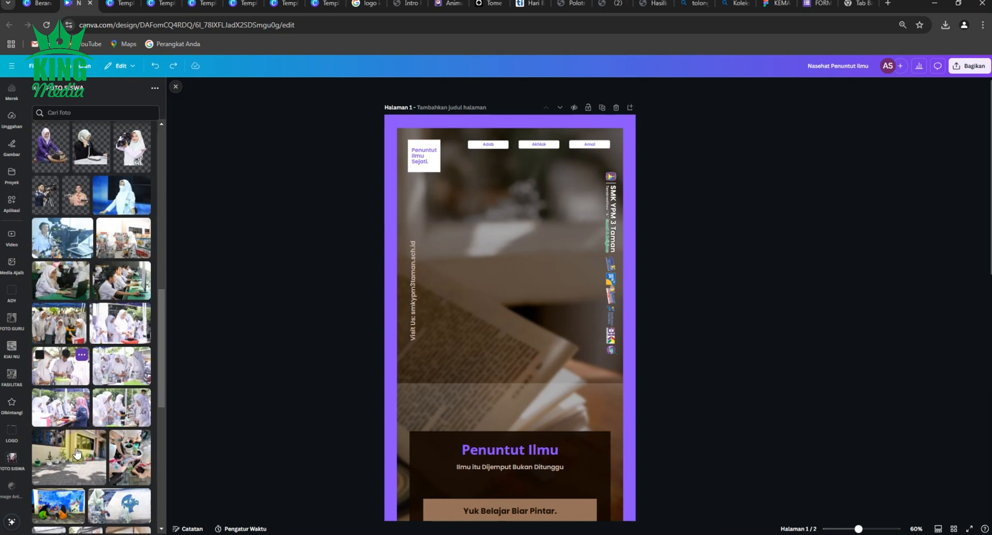
scroll(76, 453, down, 2)
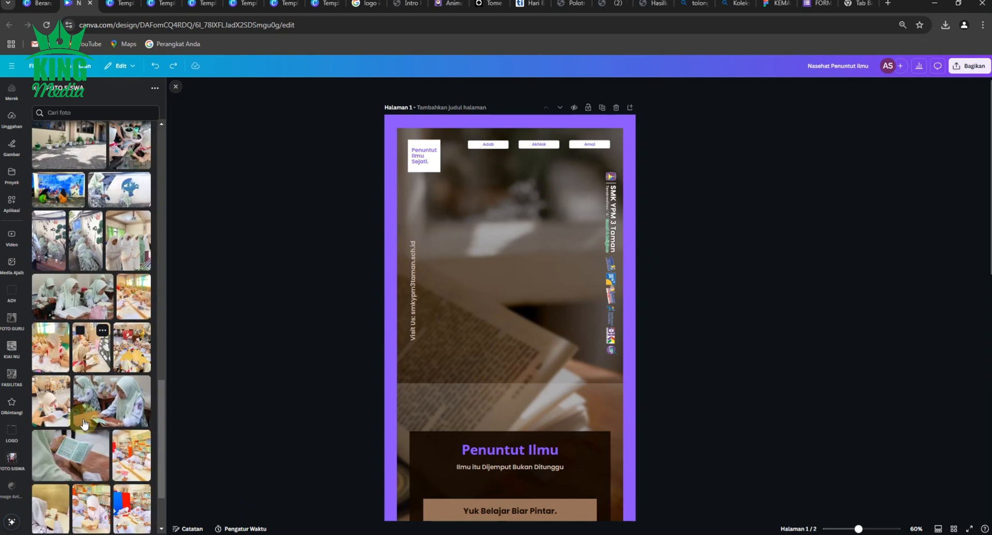
click(92, 357)
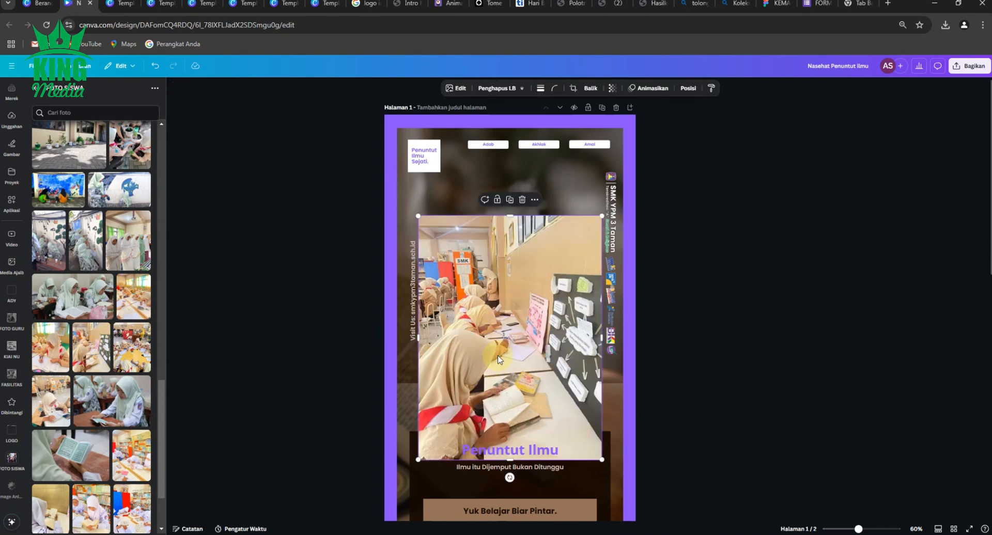
Step: Try deleting the blurred book photo behind the inserted student photo and undo the deletion
click(557, 176)
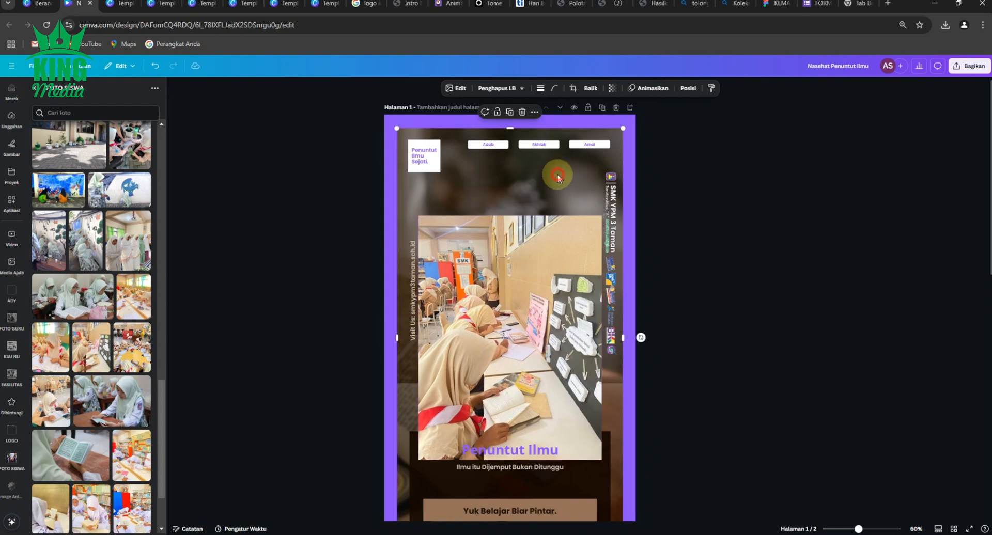
key(Delete)
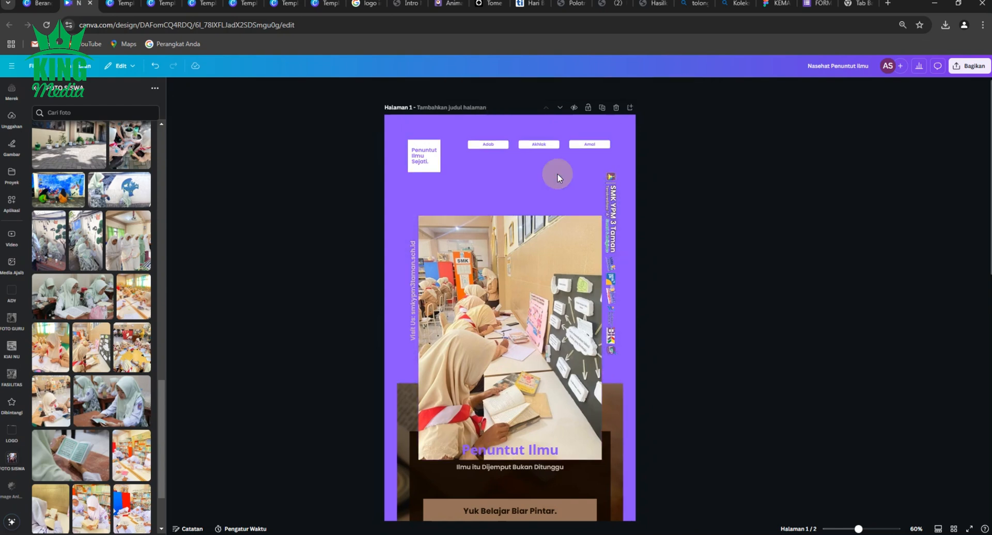
key(ctrl+z)
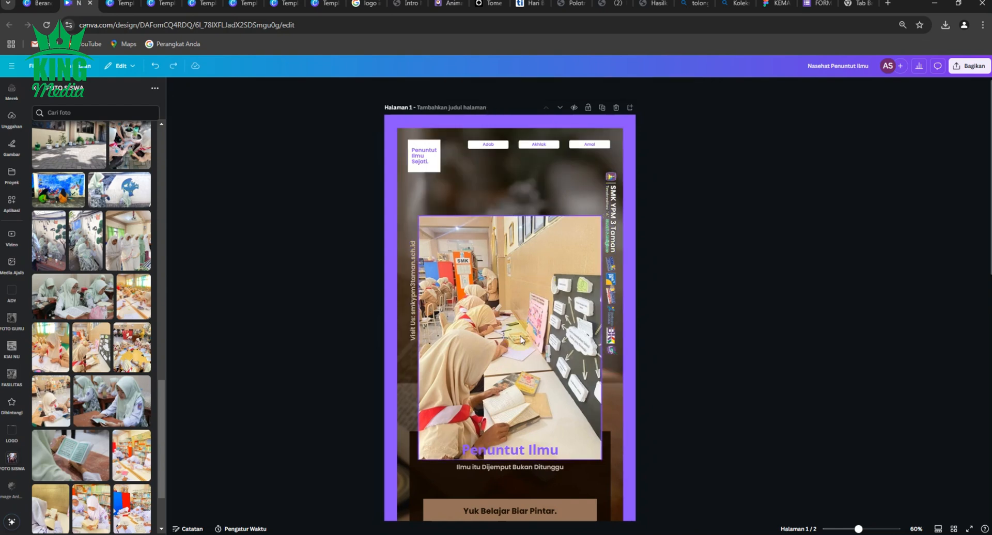
Step: Try enlarging the student photo to the background's full width, undo the enlargement and remove the photo from page 1
click(497, 369)
drag(497, 369, 476, 281)
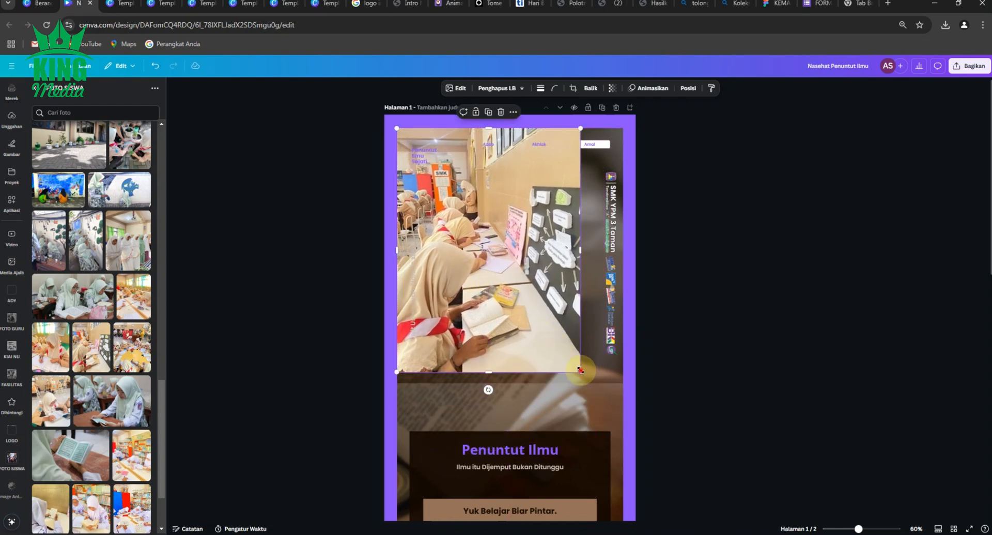
drag(581, 370, 619, 430)
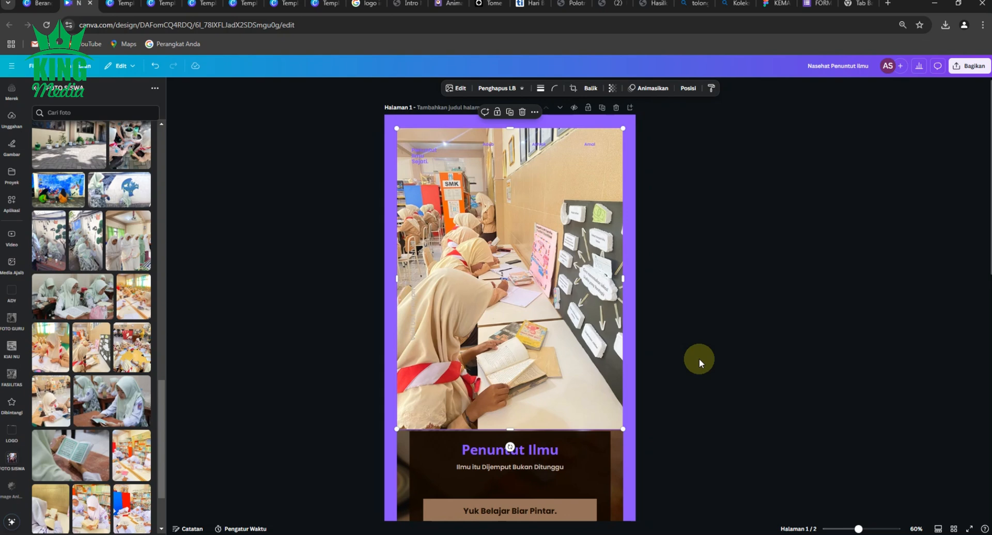
key(ctrl+z)
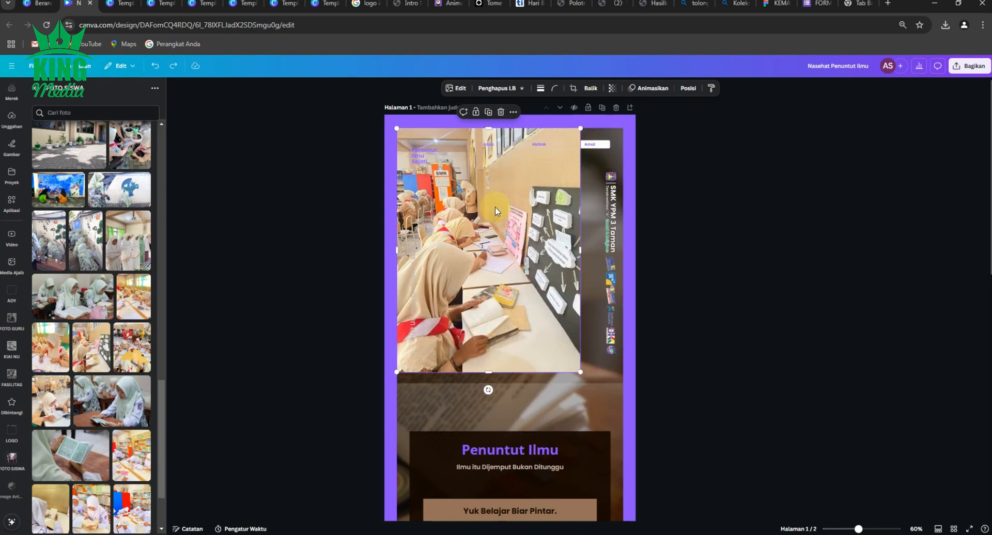
drag(495, 208, 512, 252)
click(518, 155)
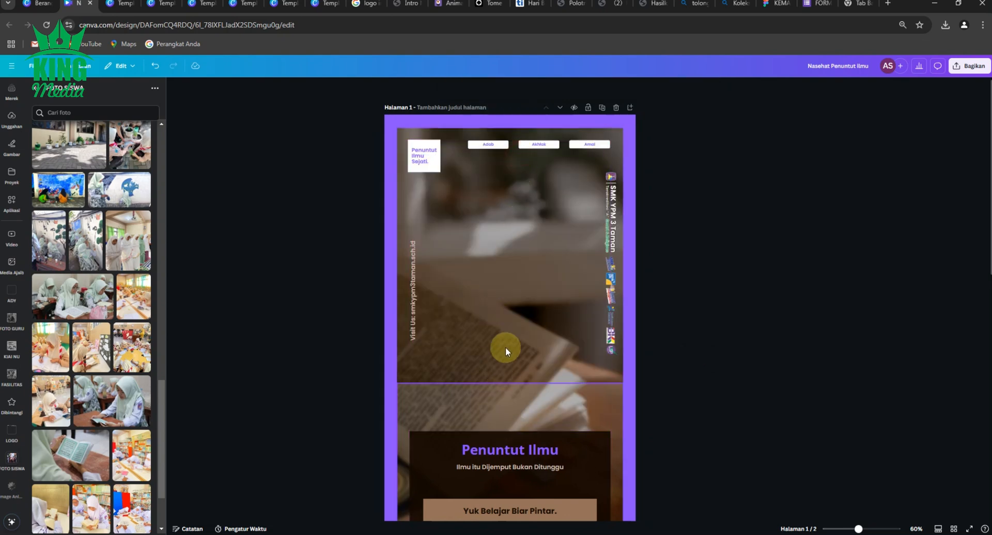
Step: Stretch the lower blurred book photo up to fill the area inside the purple border, about 972 by 1808
click(510, 333)
mouse_move(510, 128)
mouse_down()
mouse_move(505, 410)
mouse_move(512, 194)
mouse_move(526, 127)
mouse_up()
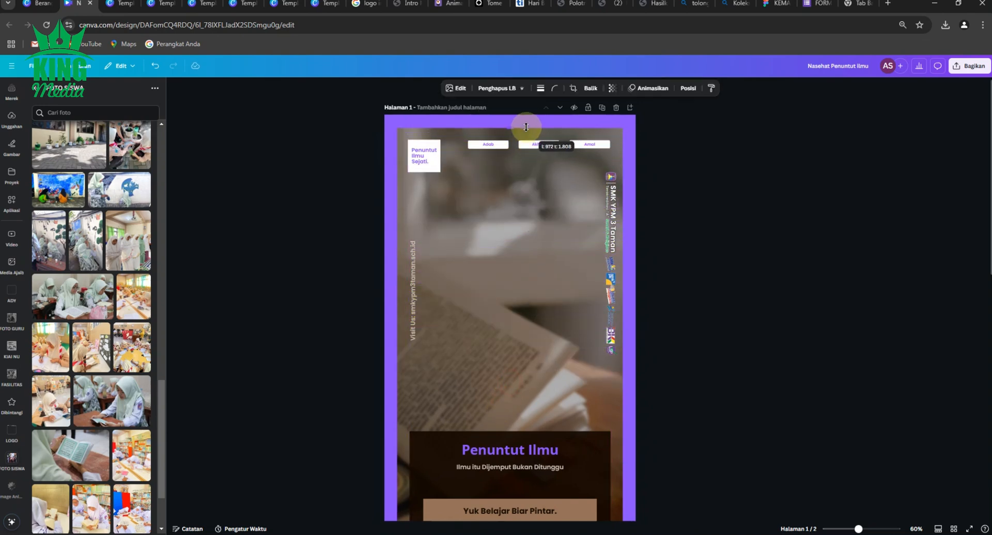
click(704, 225)
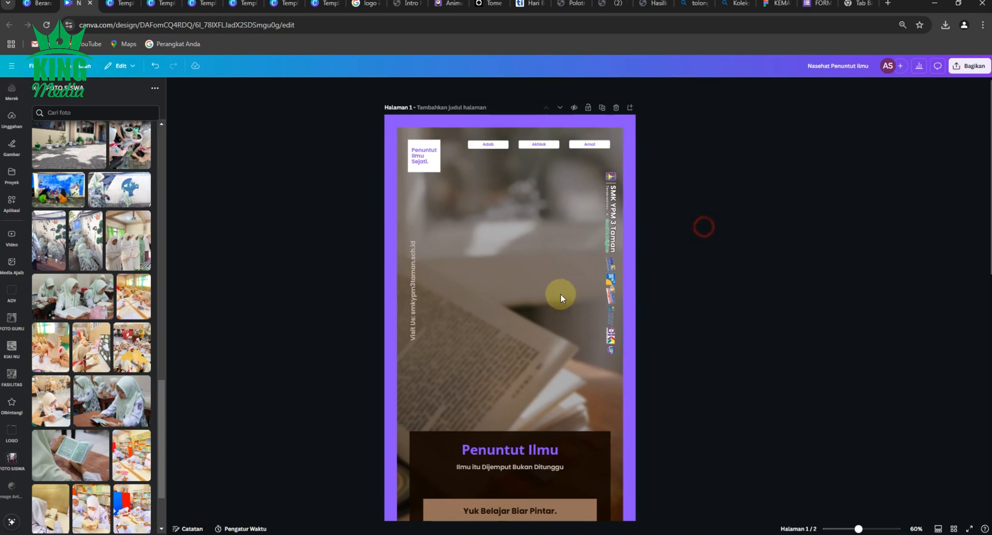
Step: Try deleting the stretched book photo on page 1 and undo the deletion
click(553, 295)
key(Delete)
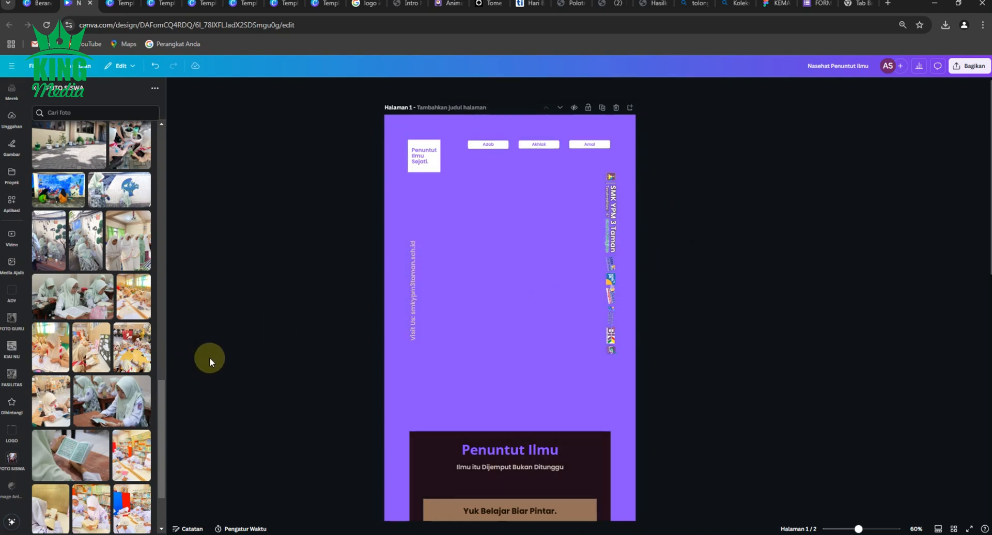
key(ctrl+z)
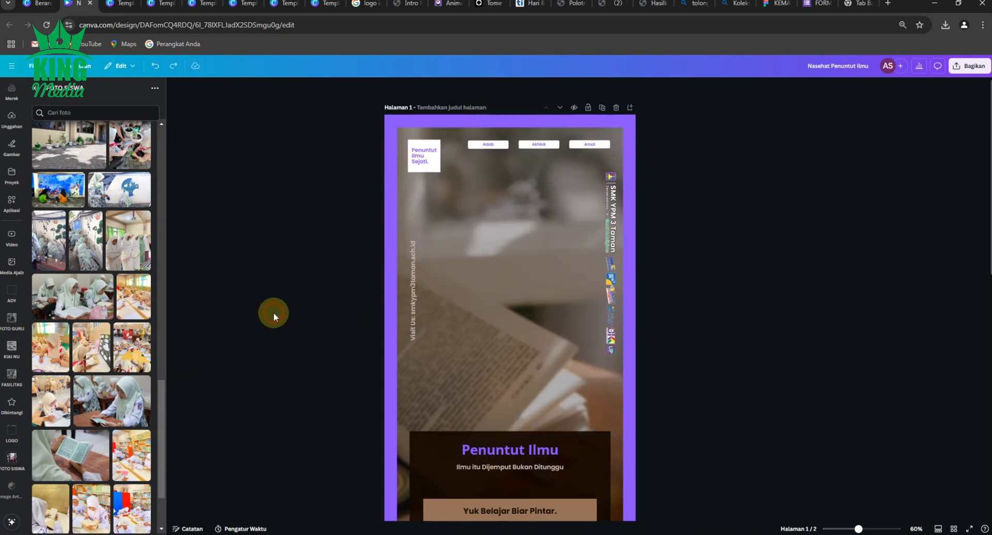
Step: Insert a square photo frame from the Bingkai elements onto page 1
click(11, 123)
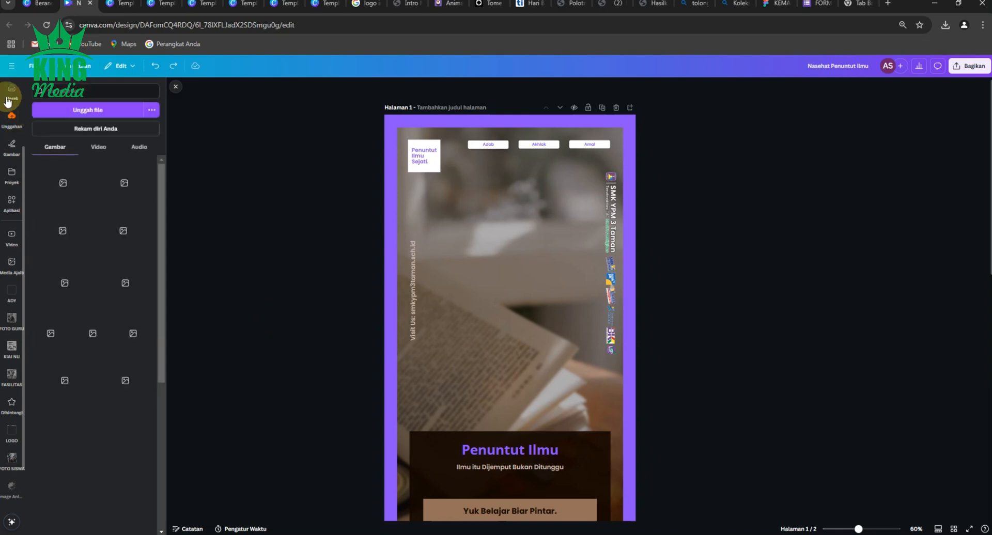
scroll(13, 129, up, 2)
click(12, 126)
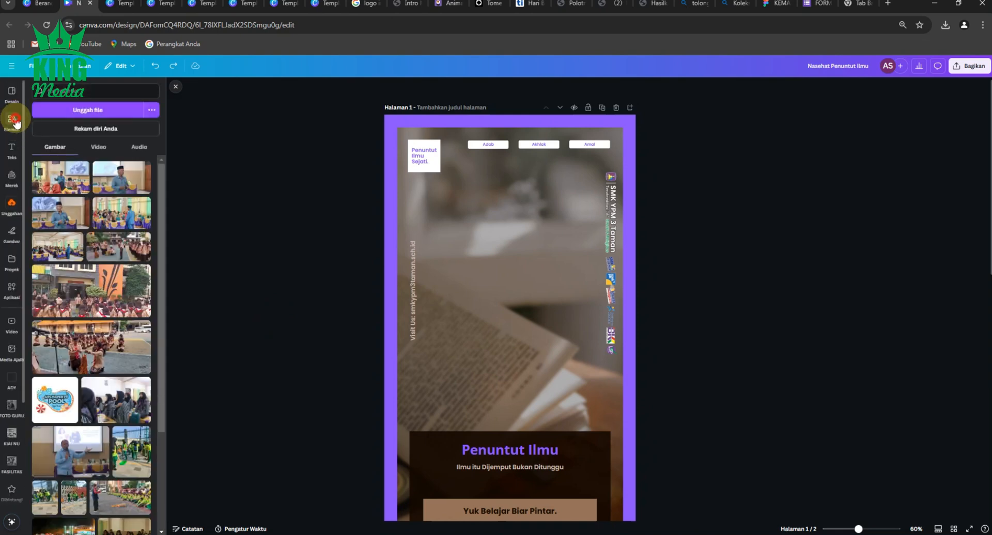
scroll(66, 214, down, 14)
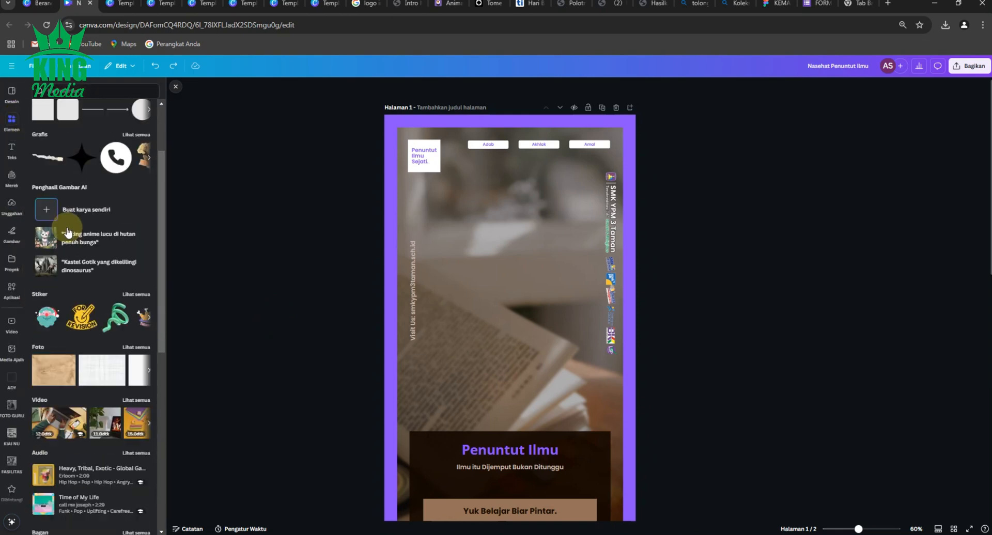
scroll(73, 247, down, 2)
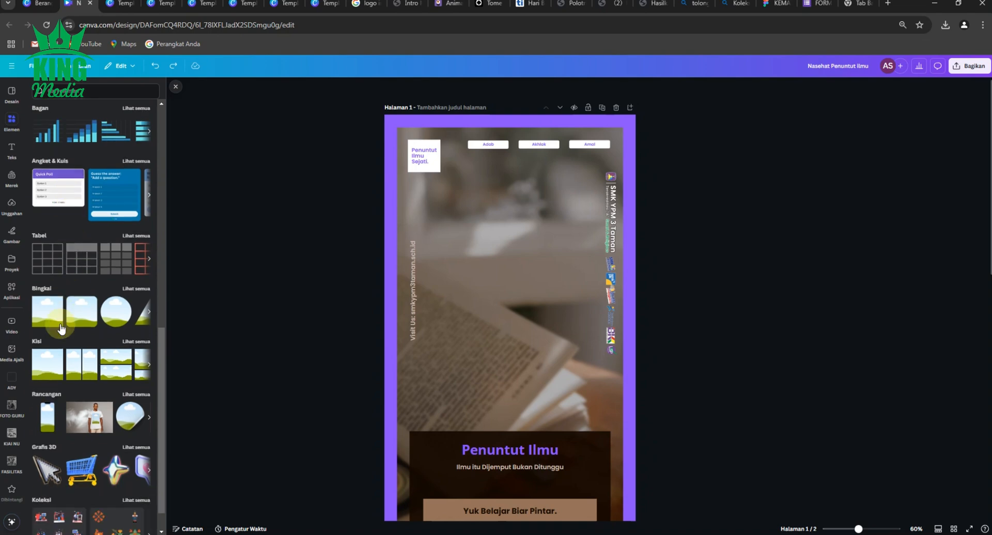
click(55, 318)
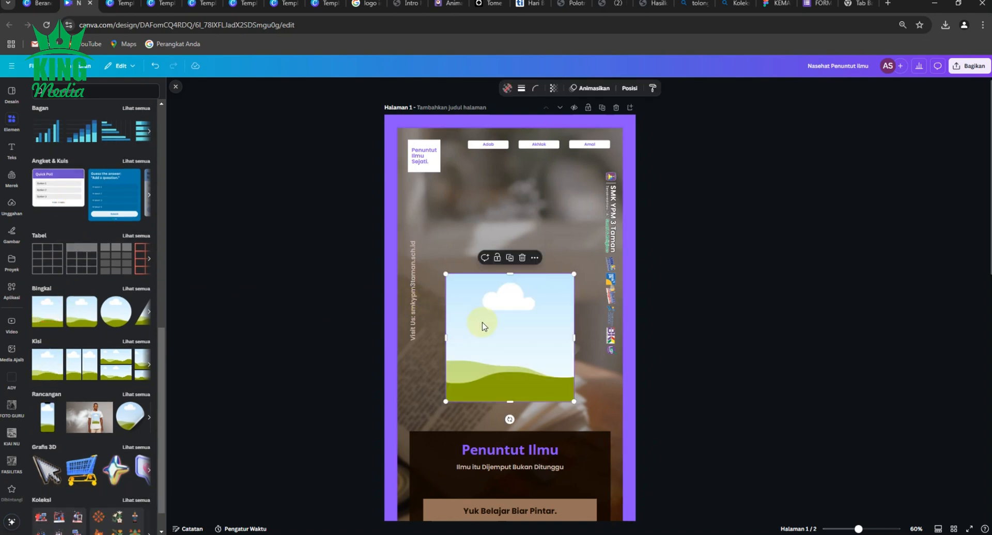
Step: Stretch the frame to the purple border's inner top and side edges and down past the "Yuk Belajar Biar Pintar." box
drag(510, 225, 506, 128)
drag(446, 264, 397, 264)
drag(574, 265, 623, 265)
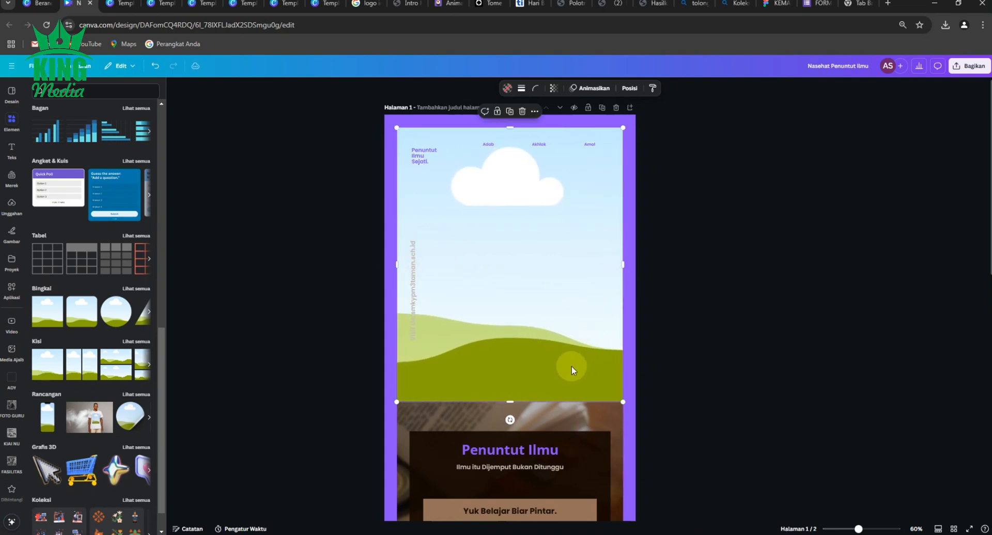
drag(510, 401, 511, 457)
scroll(513, 428, down, 3)
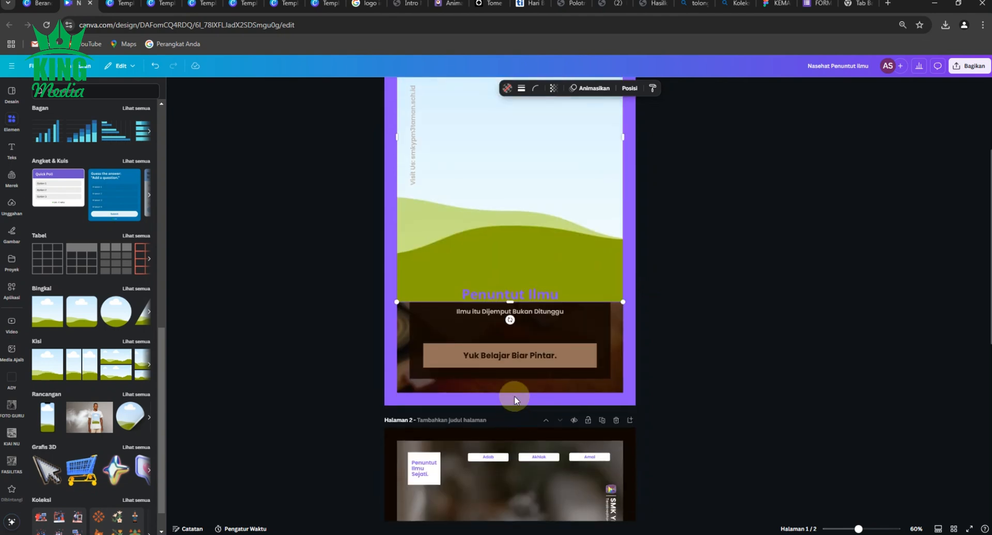
drag(511, 300, 510, 385)
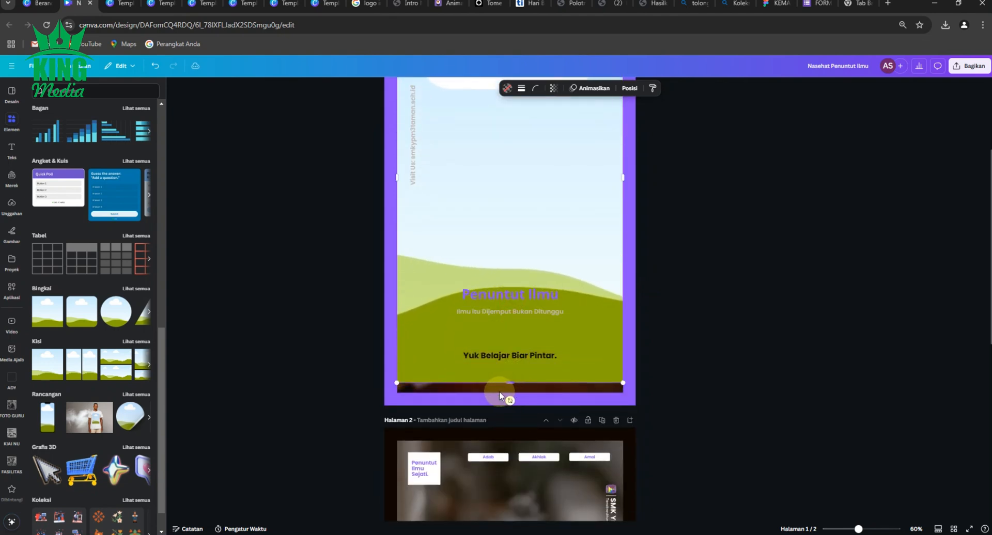
Step: Delete the old book photo behind the frame and extend the frame down to the purple border's inner bottom edge
click(441, 391)
click(483, 364)
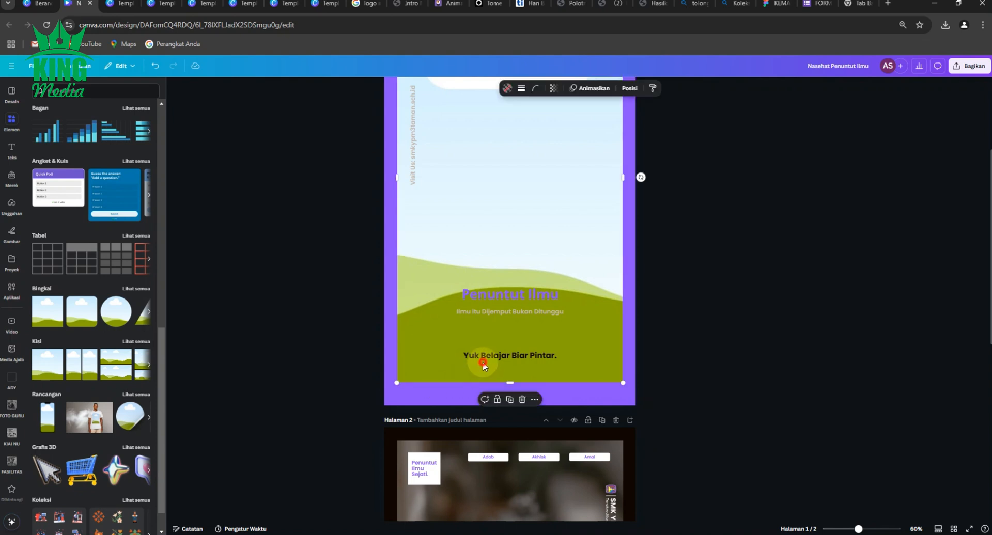
drag(509, 382, 510, 390)
Step: Send the frame to the back, behind the page's text, boxes and logos
click(629, 88)
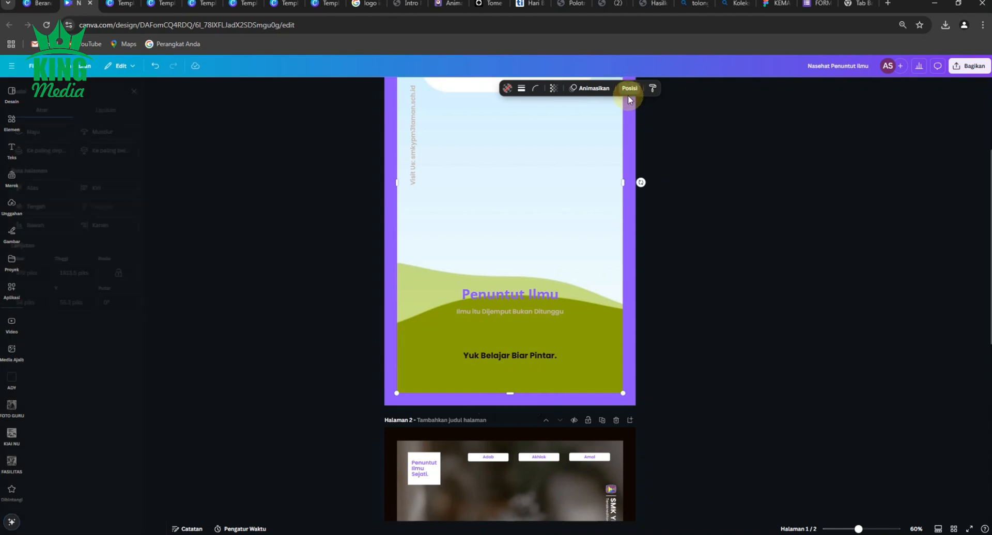
click(131, 151)
click(281, 228)
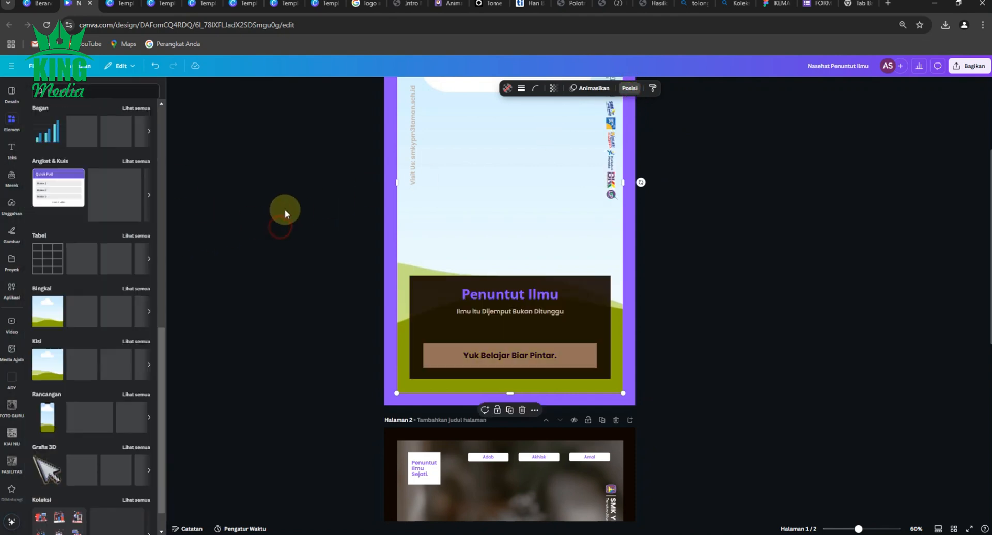
Step: Fill the page 1 frame with the FOTO SISWA portrait photo of scout students reading at long tables
scroll(284, 217, down, 2)
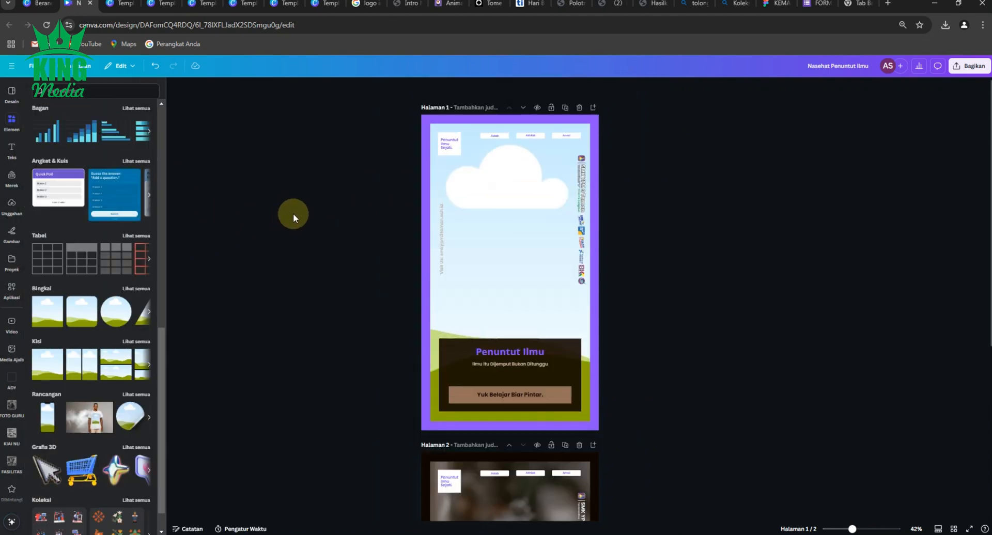
scroll(339, 195, up, 1)
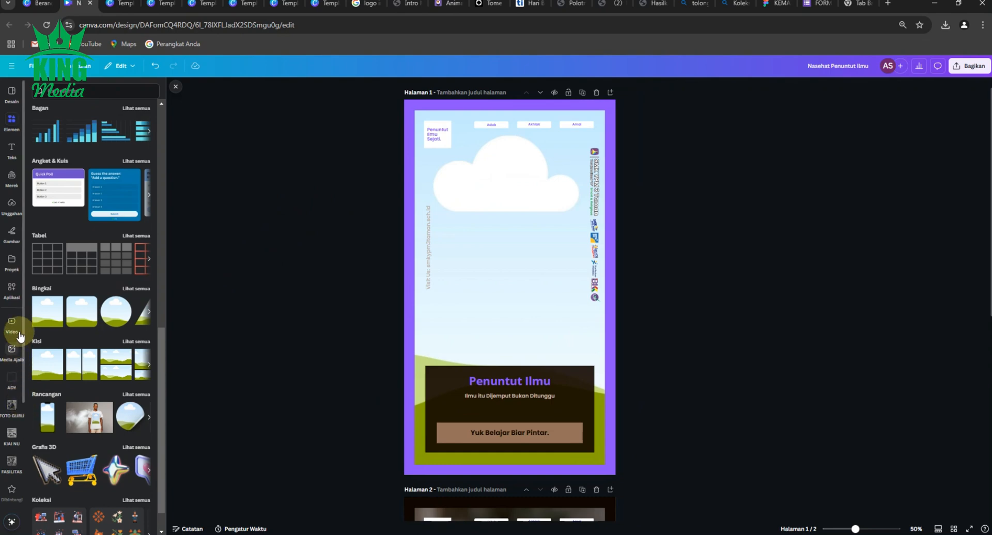
scroll(13, 459, down, 3)
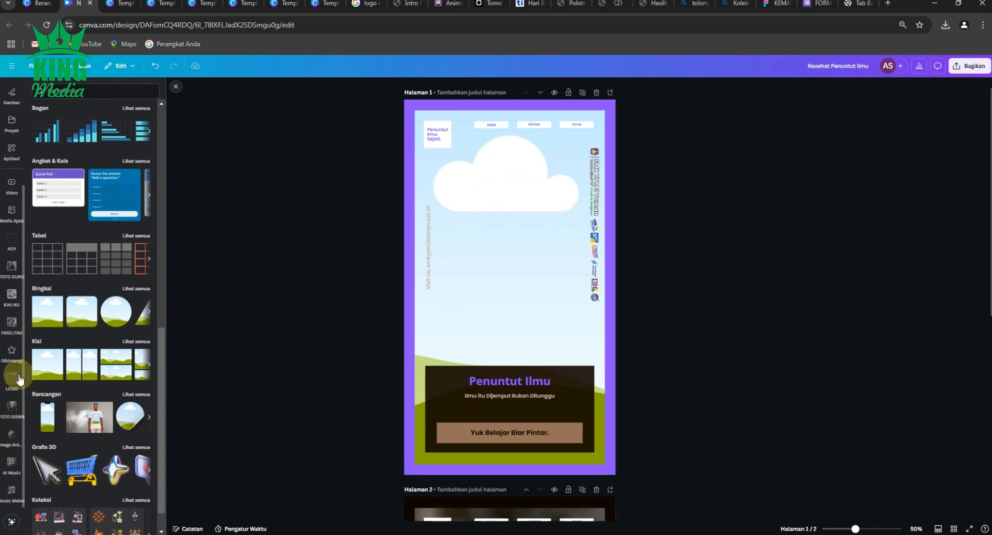
click(11, 408)
click(91, 353)
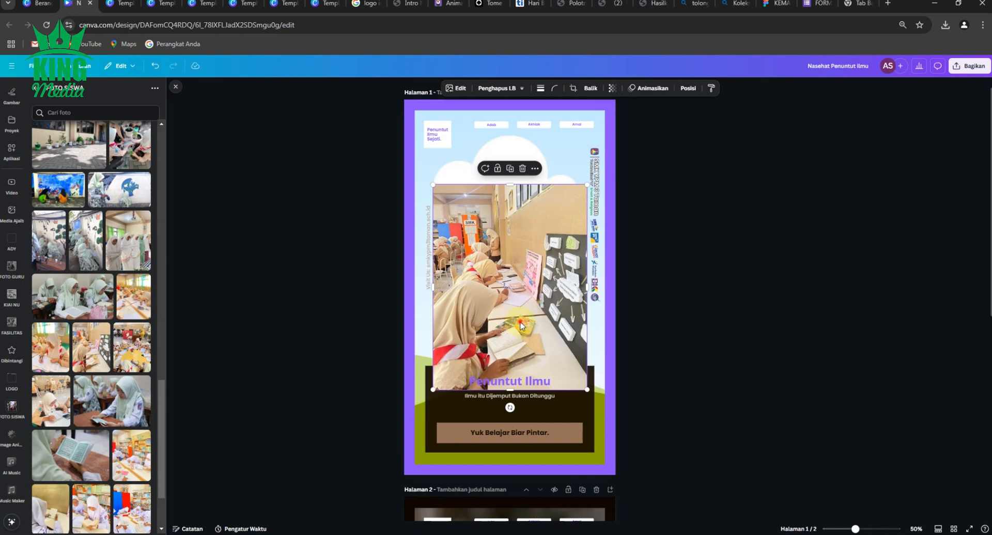
drag(517, 320, 523, 284)
click(629, 318)
click(663, 309)
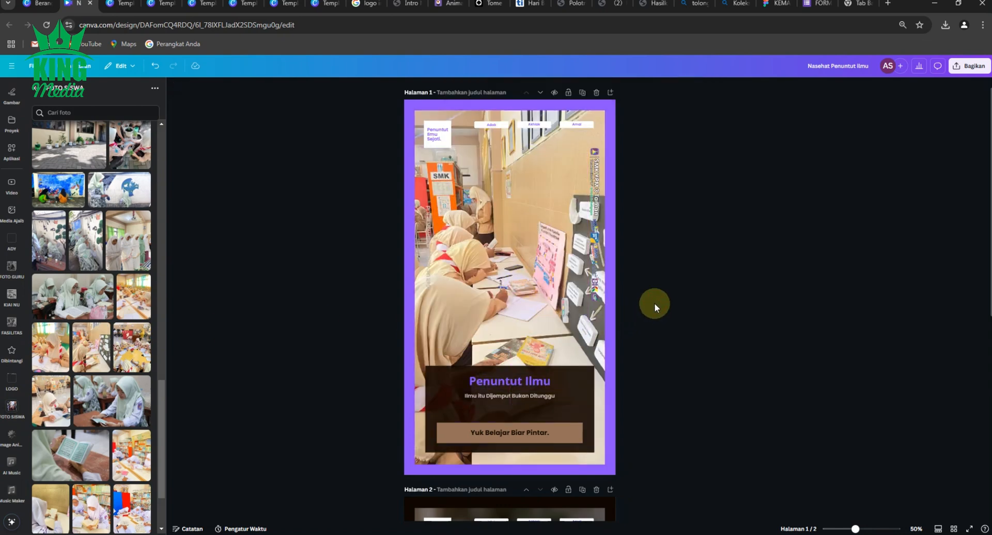
Step: Shift the page 1 photo right inside its frame until its left edge lines up with the page edge
scroll(654, 302, up, 1)
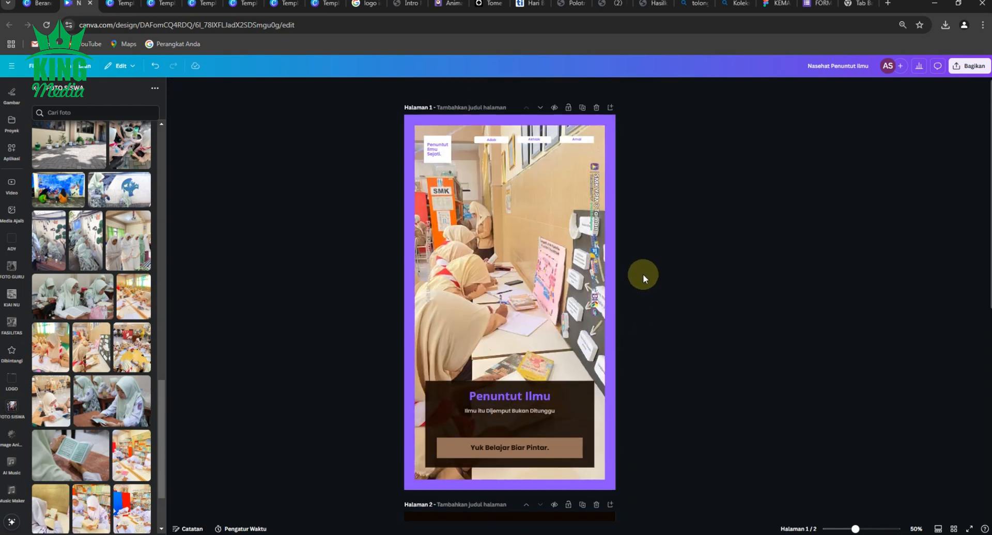
double_click(508, 275)
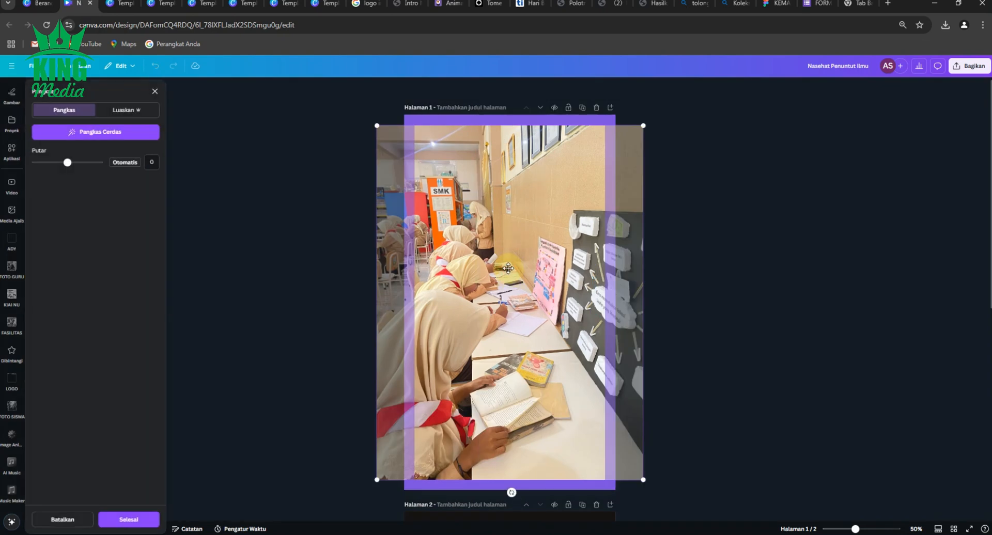
drag(507, 267, 546, 264)
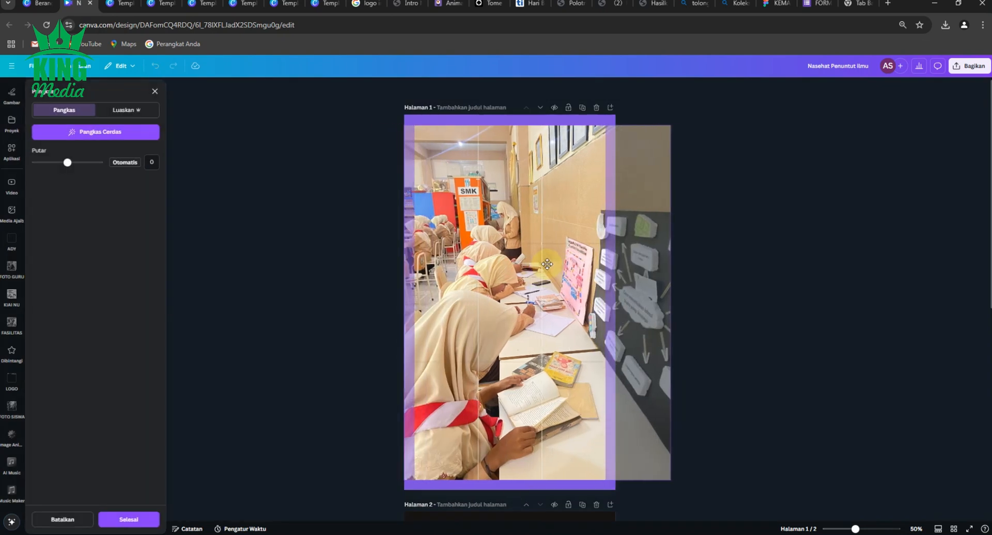
click(777, 265)
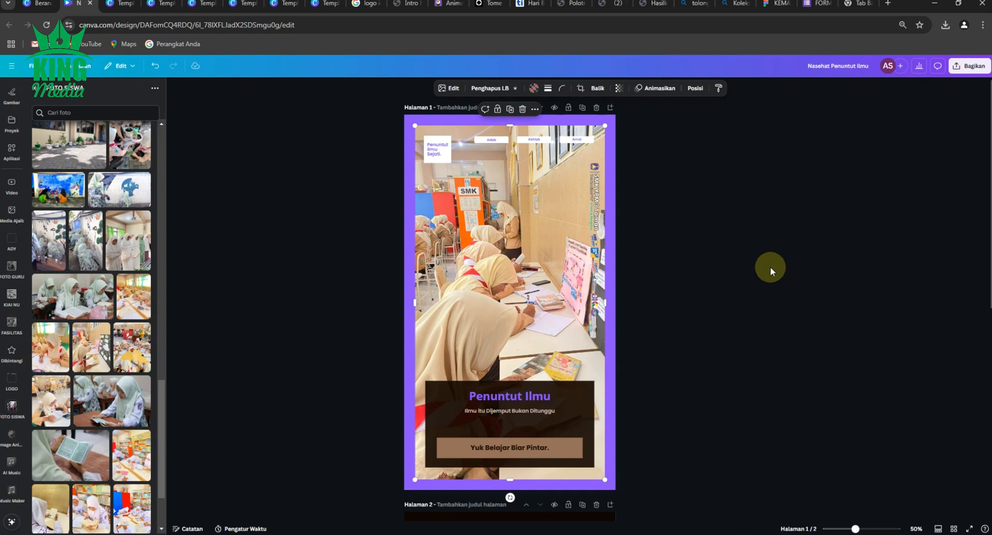
click(720, 283)
Step: Recolor the "Ilmu itu Dijemput Bukan Ditunggu" subtitle to the dark violet standard color
scroll(584, 411, up, 3)
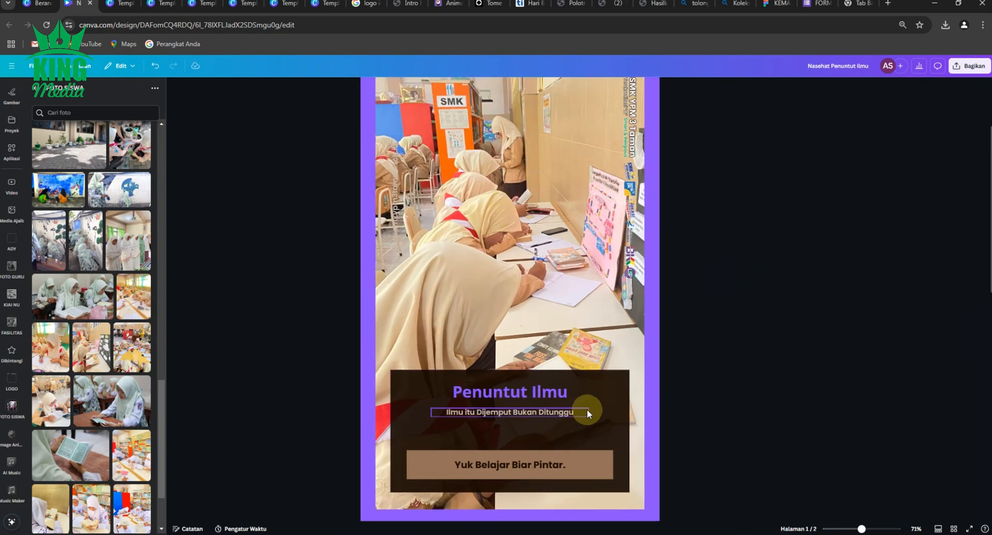
click(538, 411)
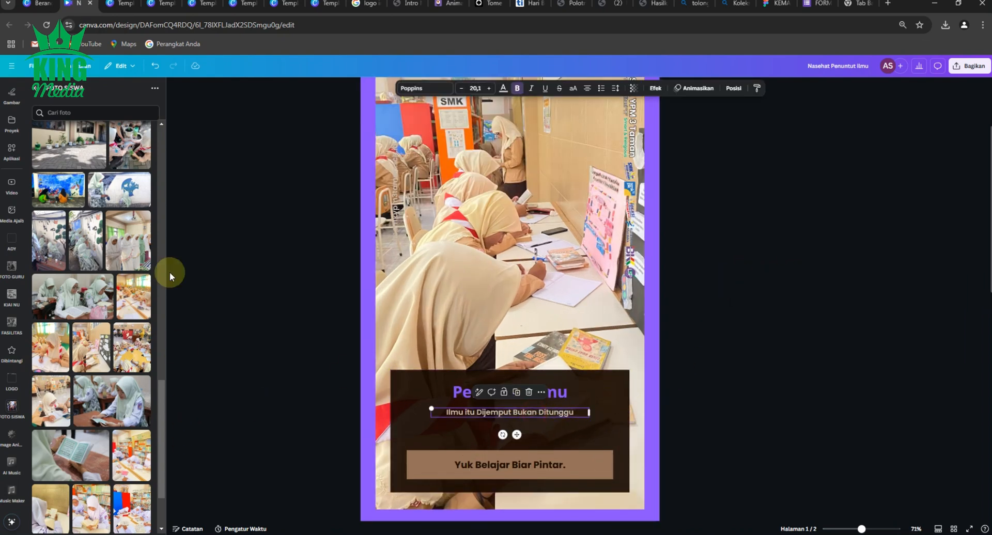
click(502, 89)
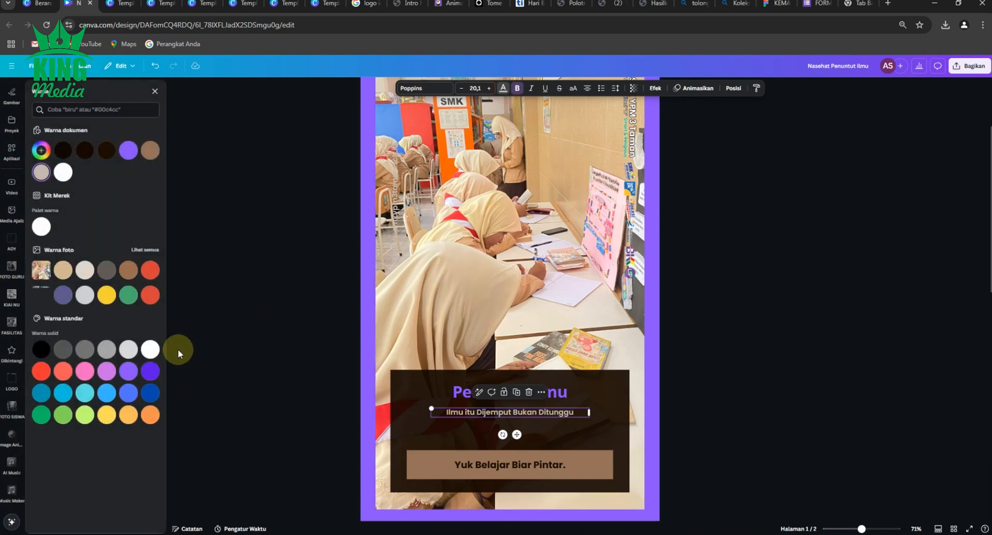
click(151, 371)
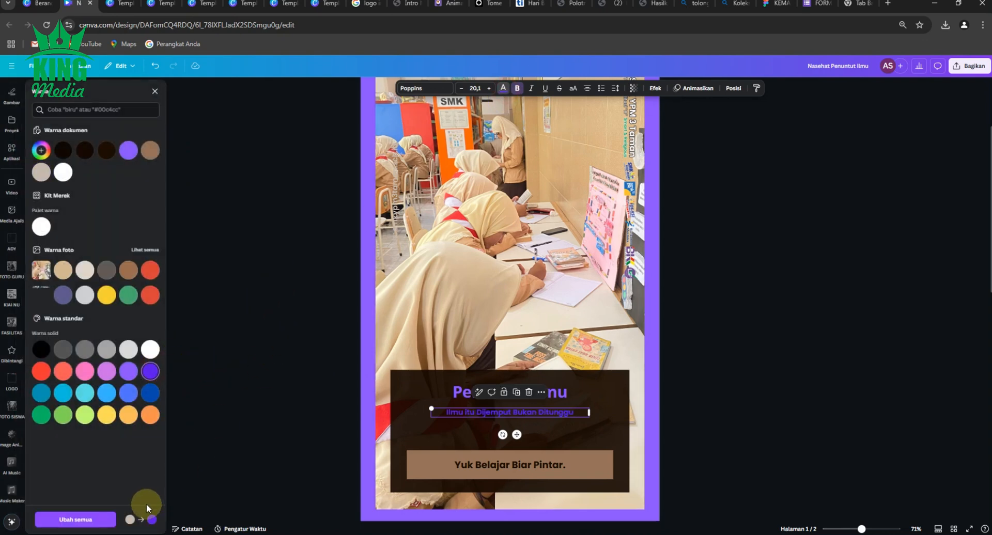
click(267, 410)
Step: Fill the dark box behind the "Penuntut Ilmu" heading with white and set its transparency to 82
click(420, 386)
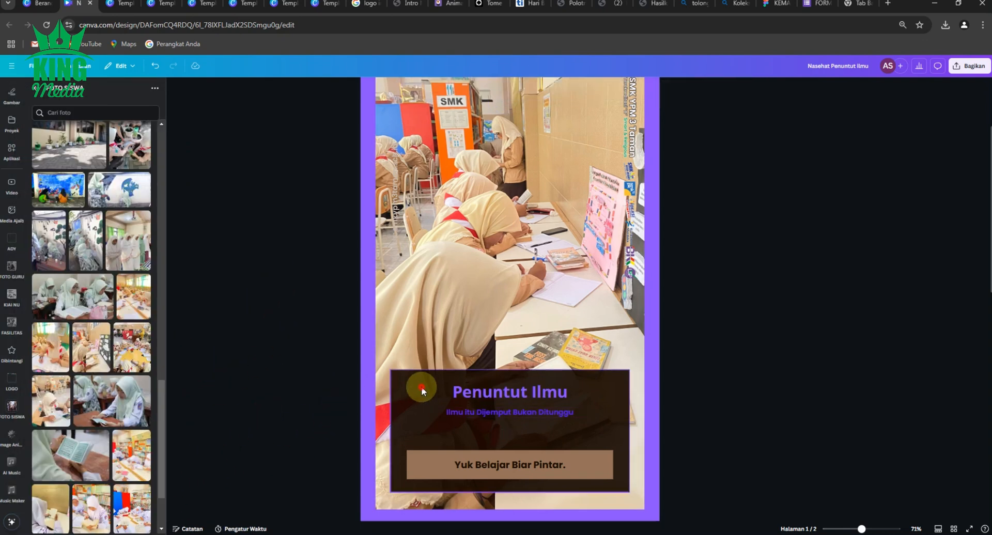
click(408, 88)
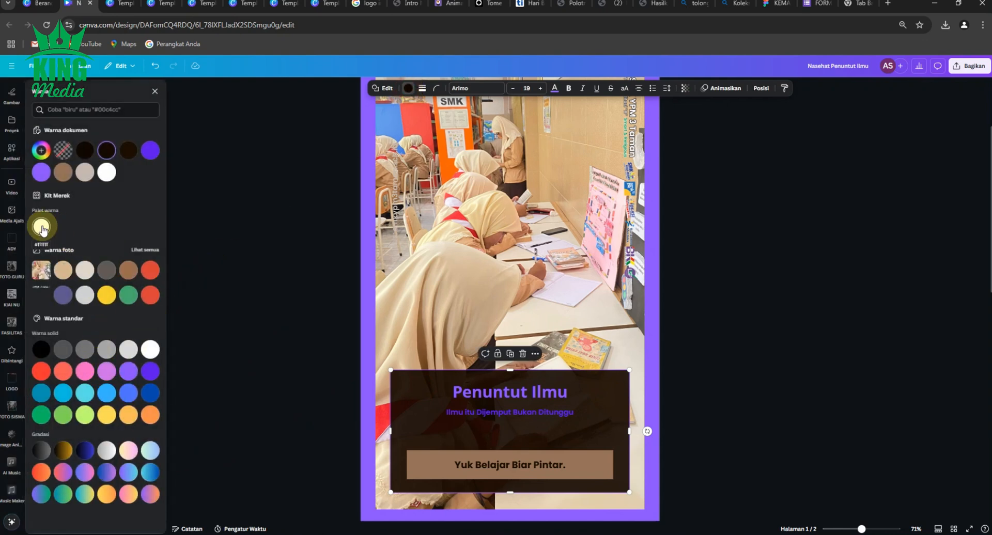
click(149, 350)
click(246, 359)
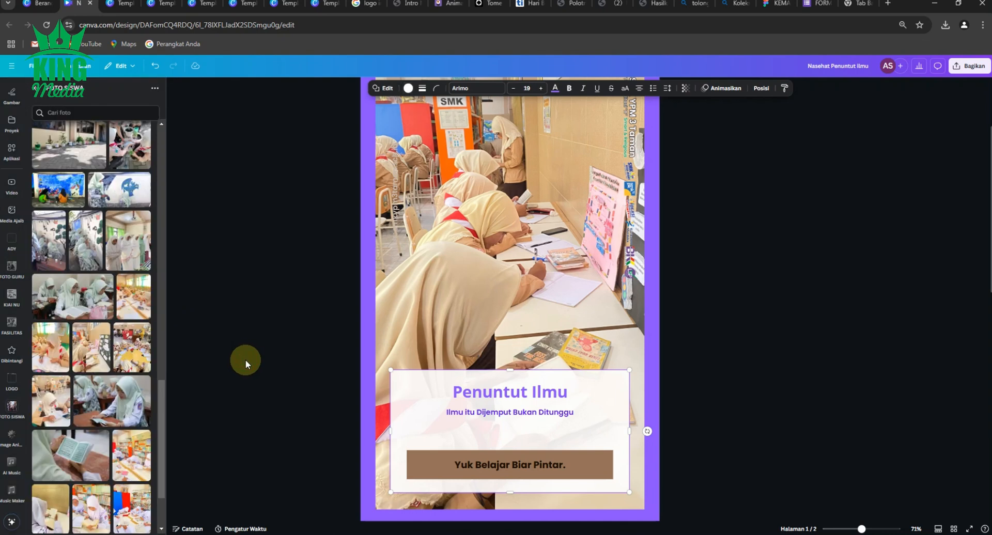
click(408, 412)
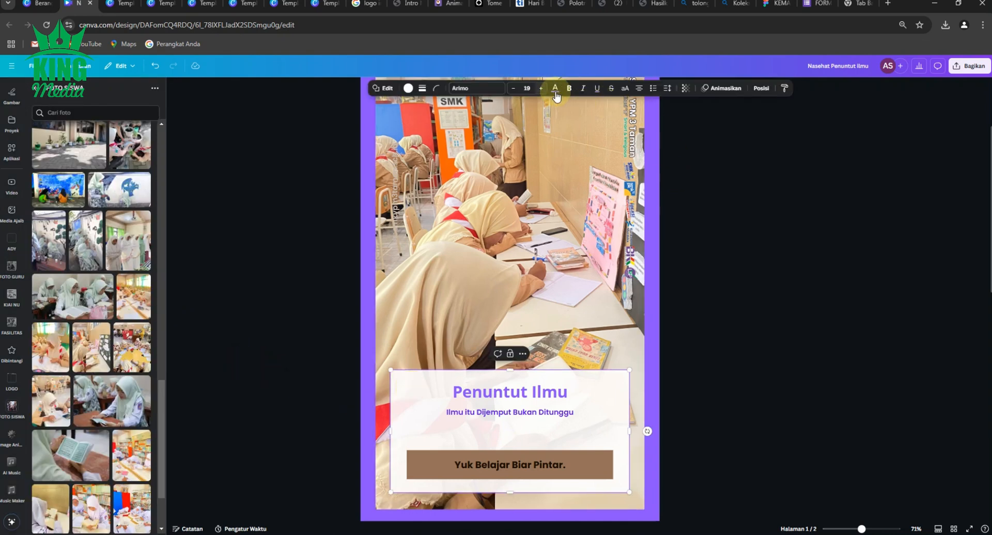
click(684, 89)
mouse_move(700, 120)
mouse_down()
mouse_move(677, 121)
mouse_move(690, 121)
mouse_up()
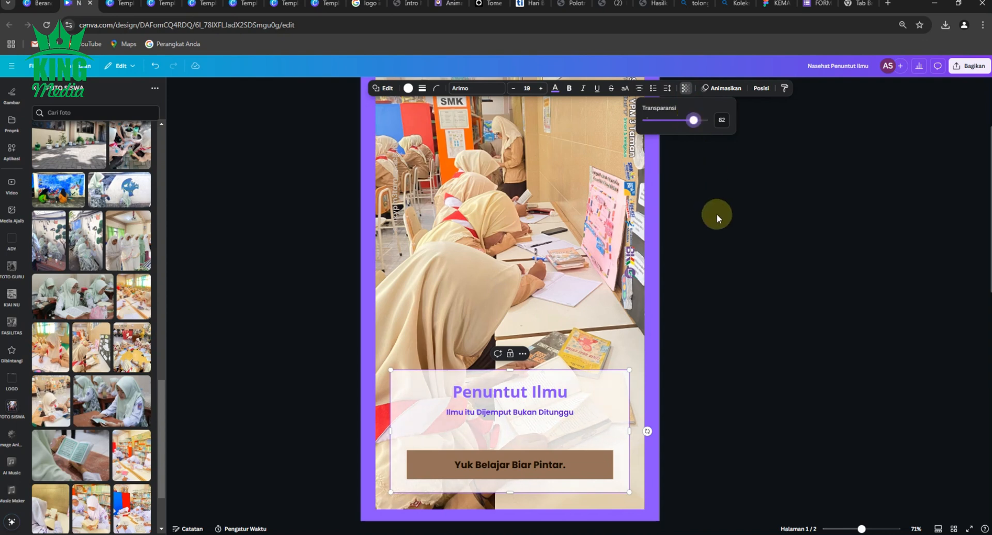
Step: Recolor page 1's vertical "Visit Us" web address text to the dark violet standard color
scroll(711, 222, down, 2)
scroll(712, 222, down, 1)
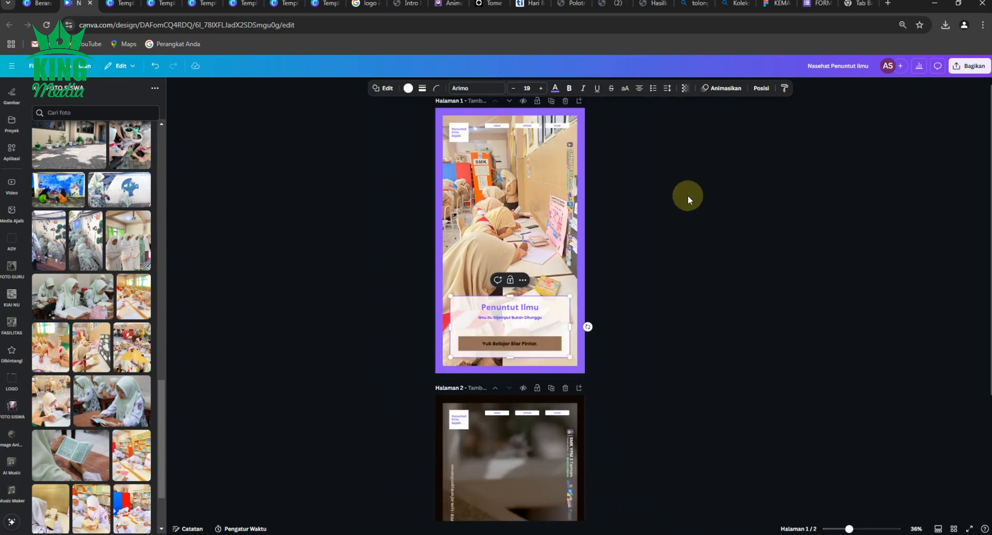
scroll(665, 186, up, 1)
click(423, 234)
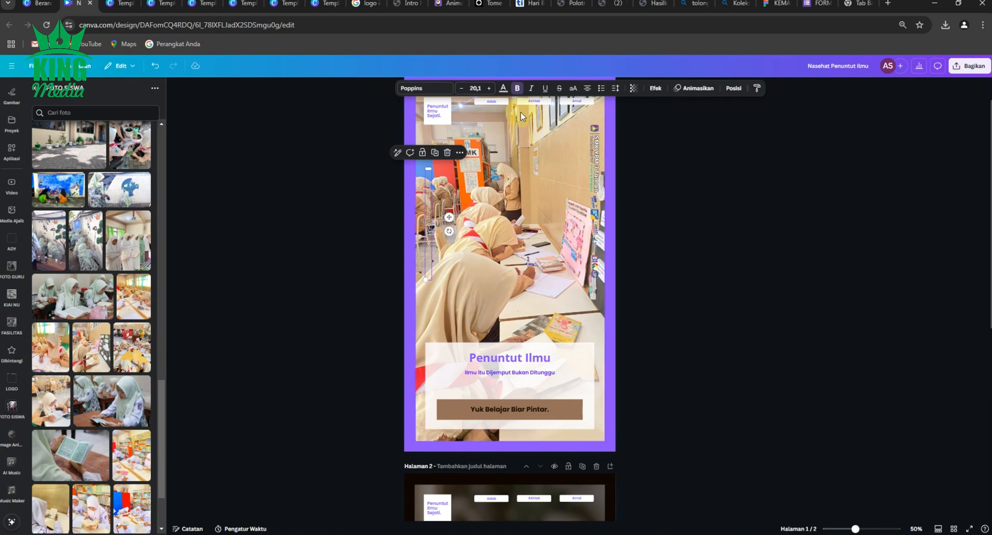
click(503, 88)
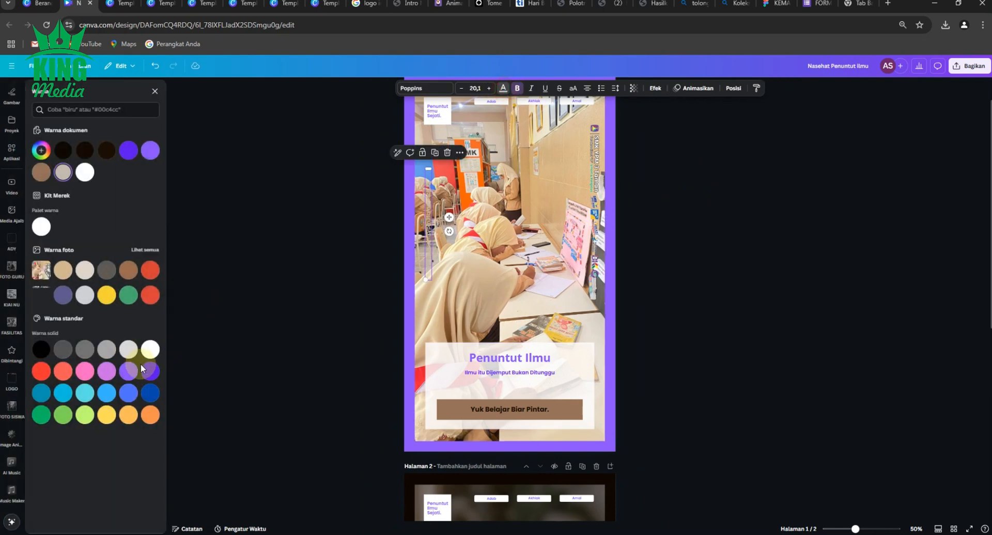
click(154, 369)
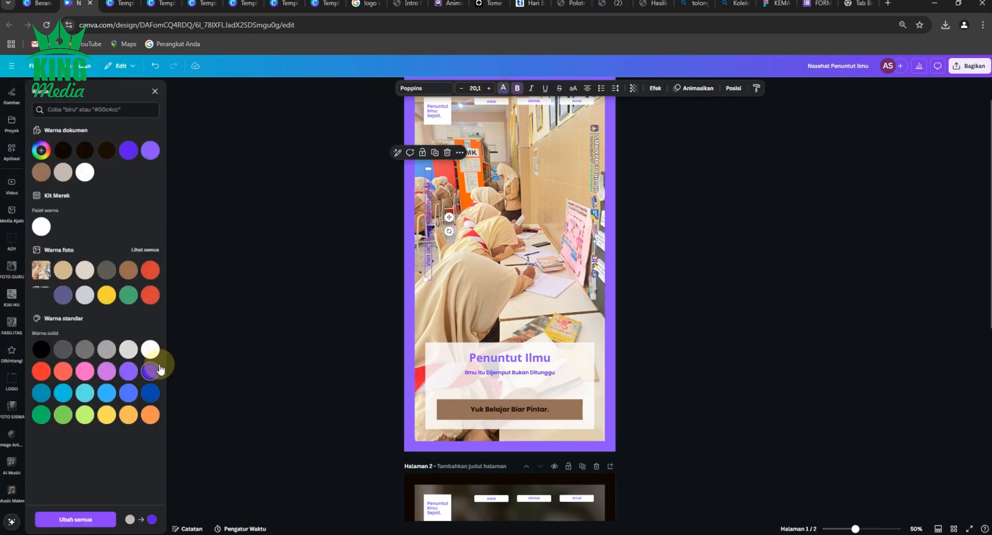
click(366, 181)
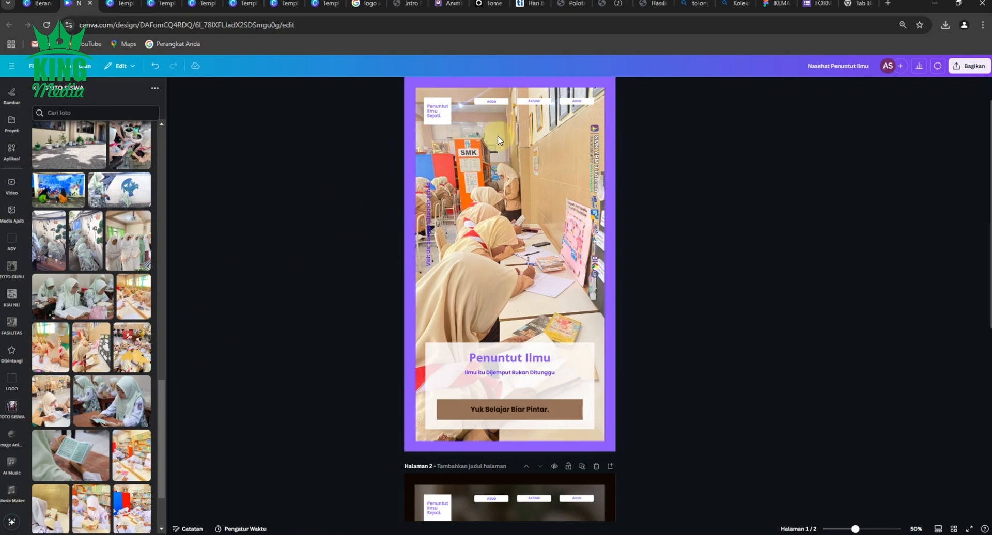
Step: Apply the Latar Belakang text effect to the vertical "Visit Us" web address
scroll(549, 139, up, 1)
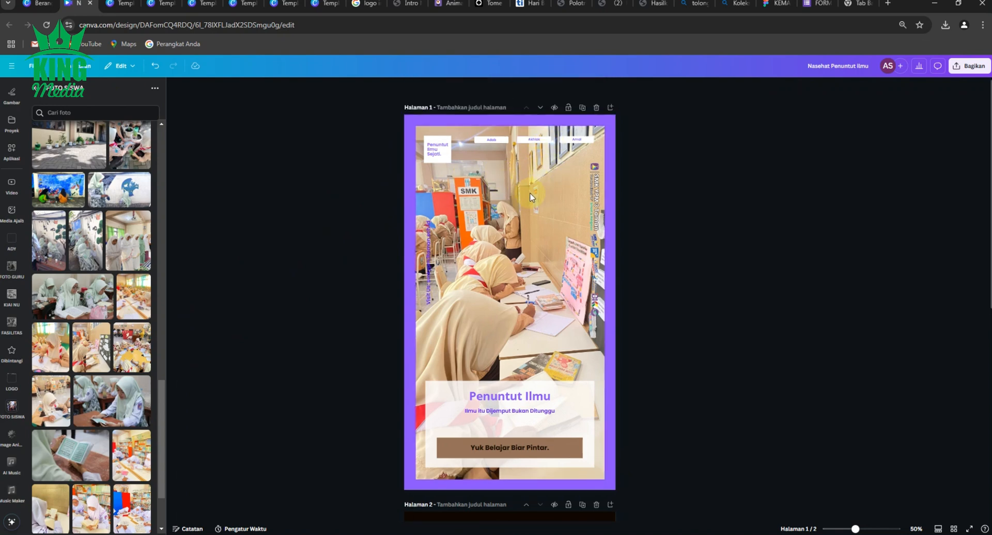
click(428, 235)
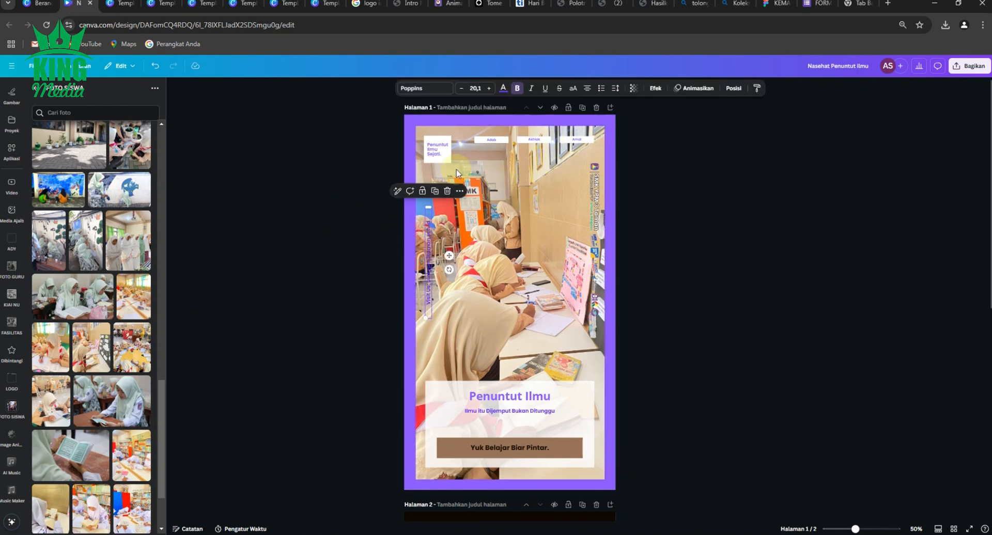
click(653, 89)
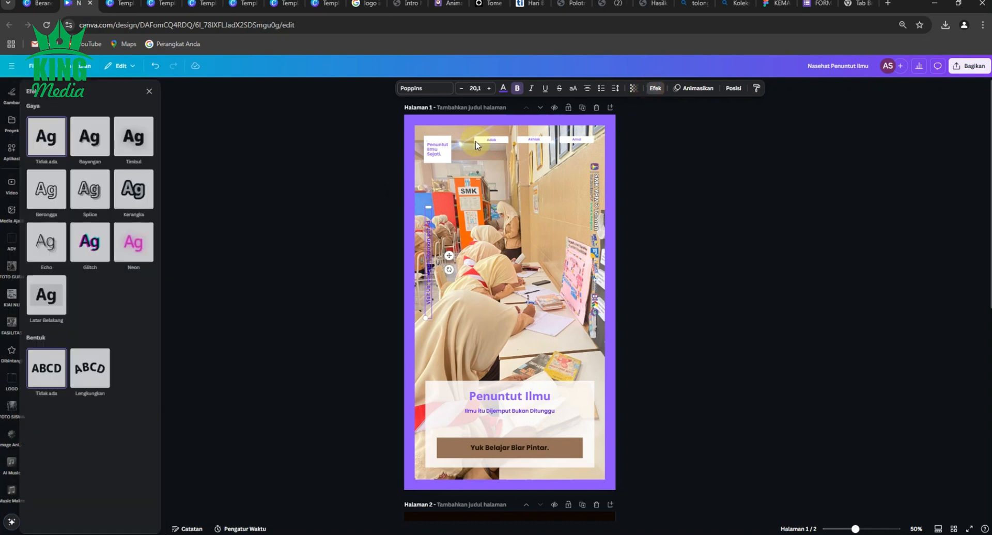
click(55, 304)
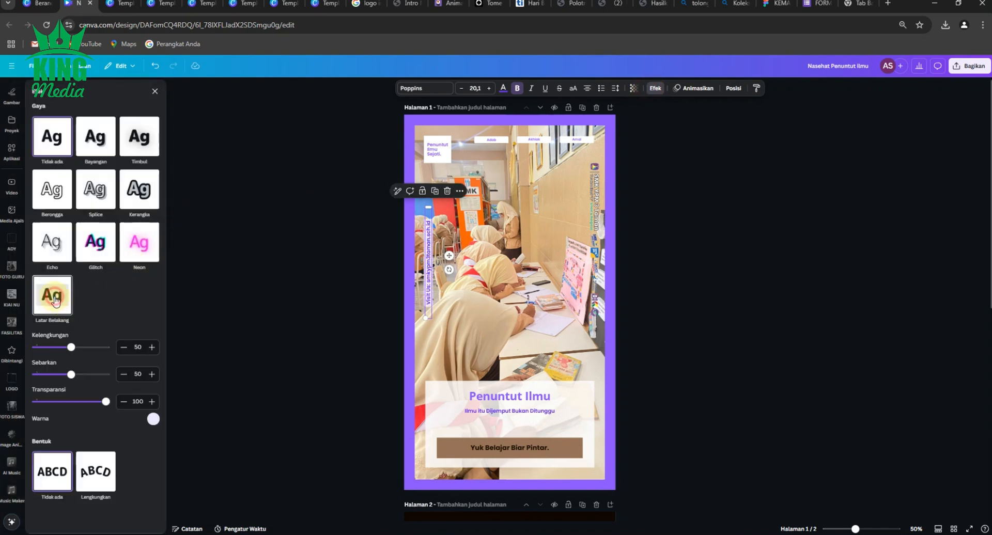
click(277, 267)
scroll(411, 231, up, 3)
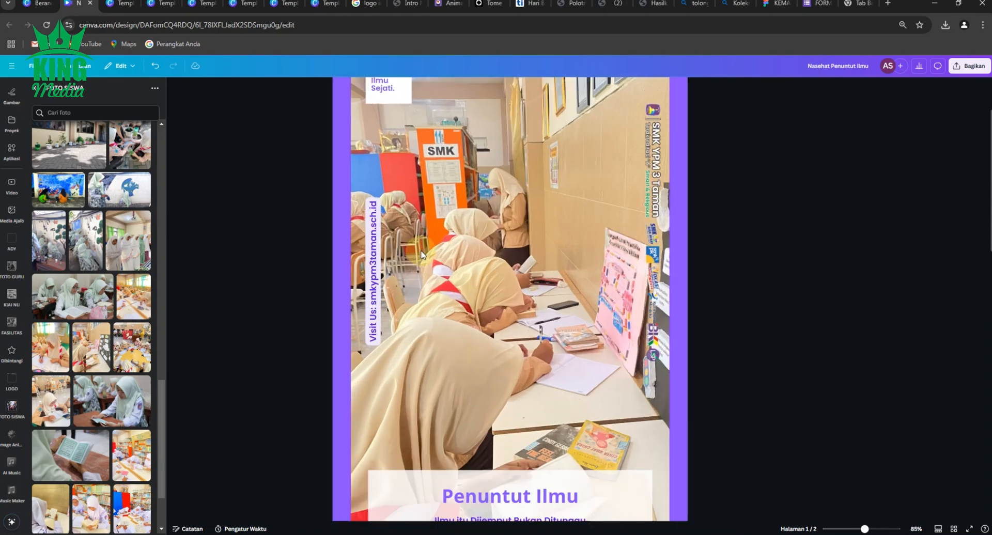
scroll(357, 255, down, 3)
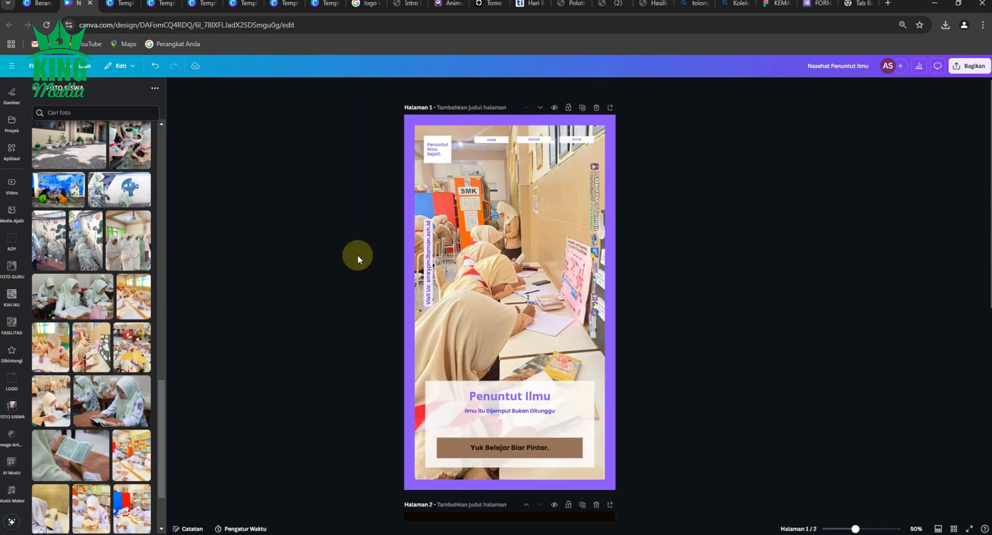
Step: Fill the brown box behind "Yuk Belajar Biar Pintar." with the same light purple as the page border
scroll(358, 256, down, 1)
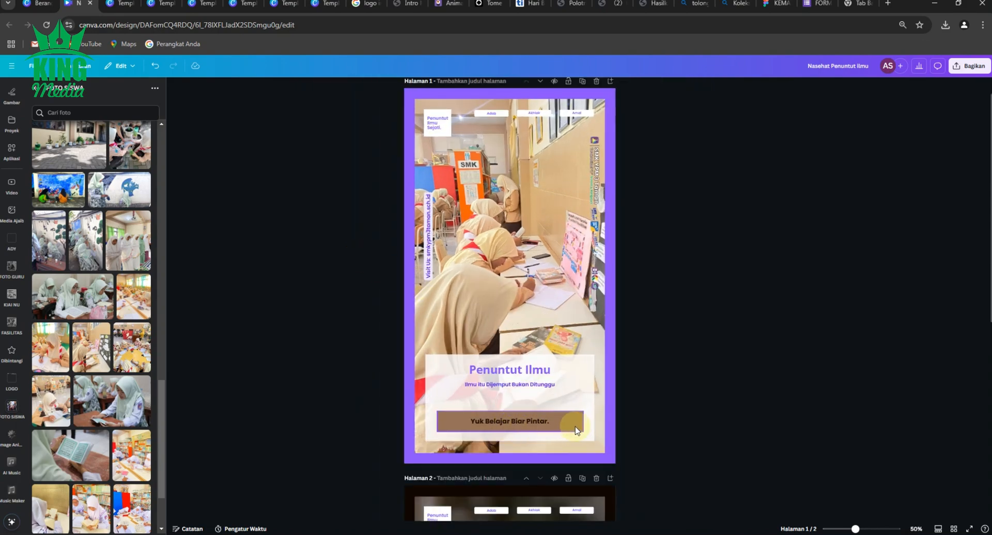
scroll(547, 438, up, 3)
click(621, 413)
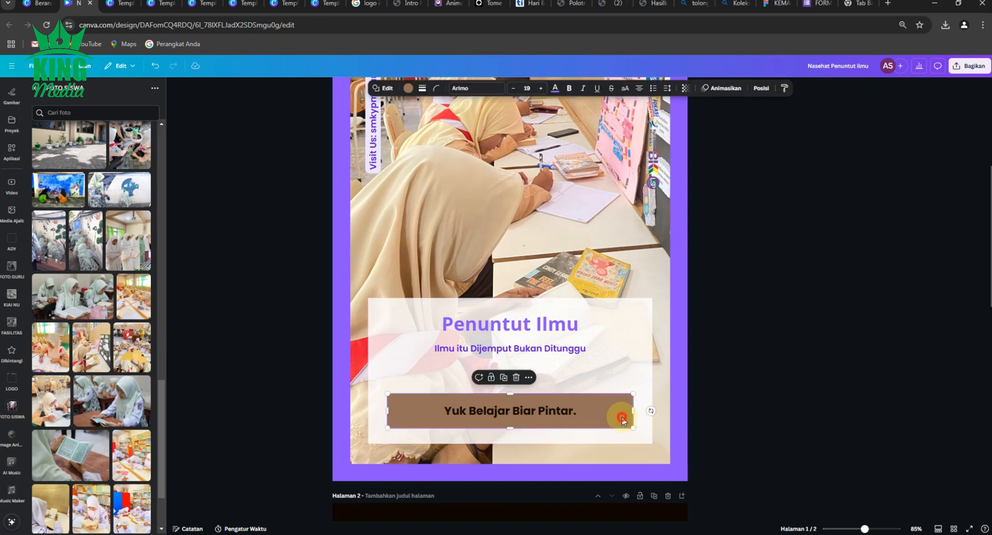
click(409, 87)
click(129, 371)
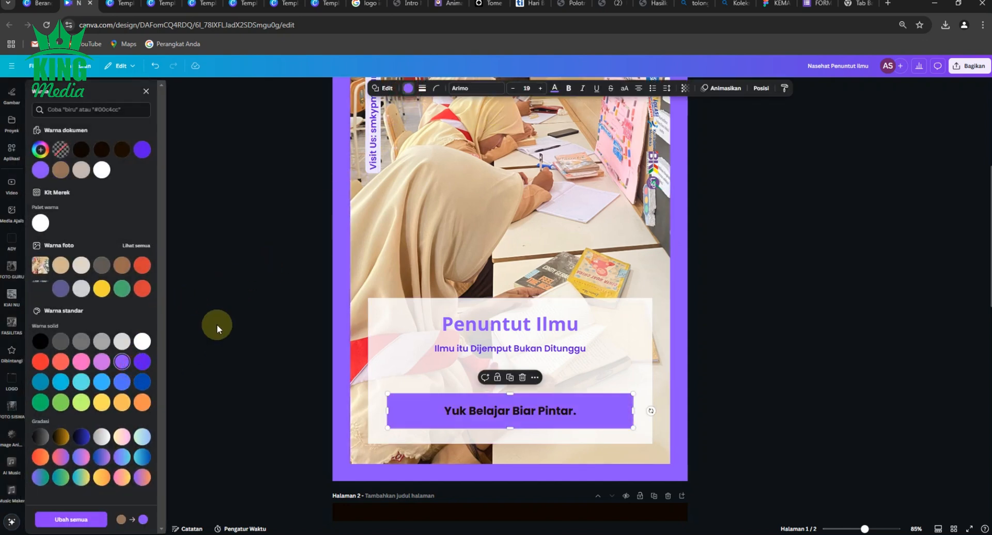
click(233, 313)
Step: Recolor the "Yuk Belajar Biar Pintar." text to white
click(471, 409)
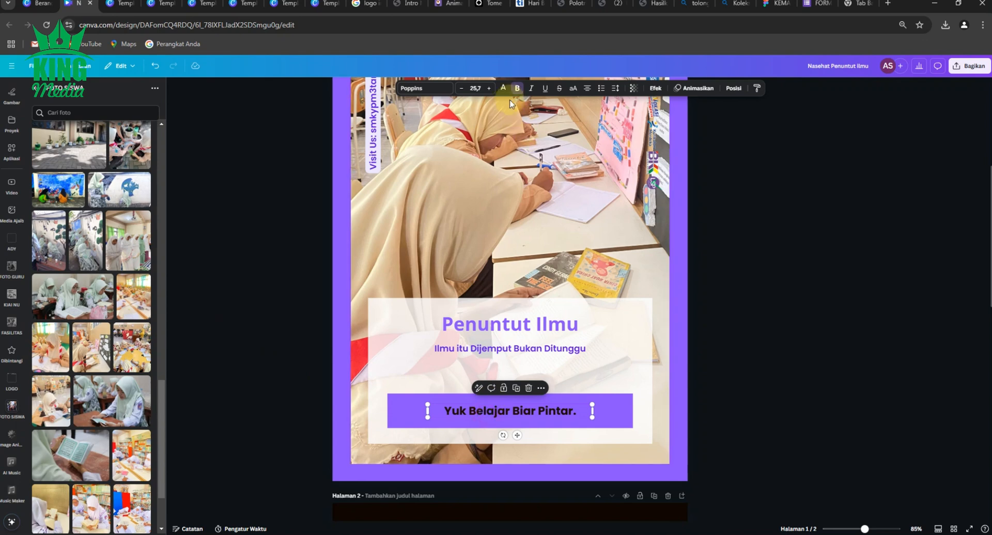
click(503, 89)
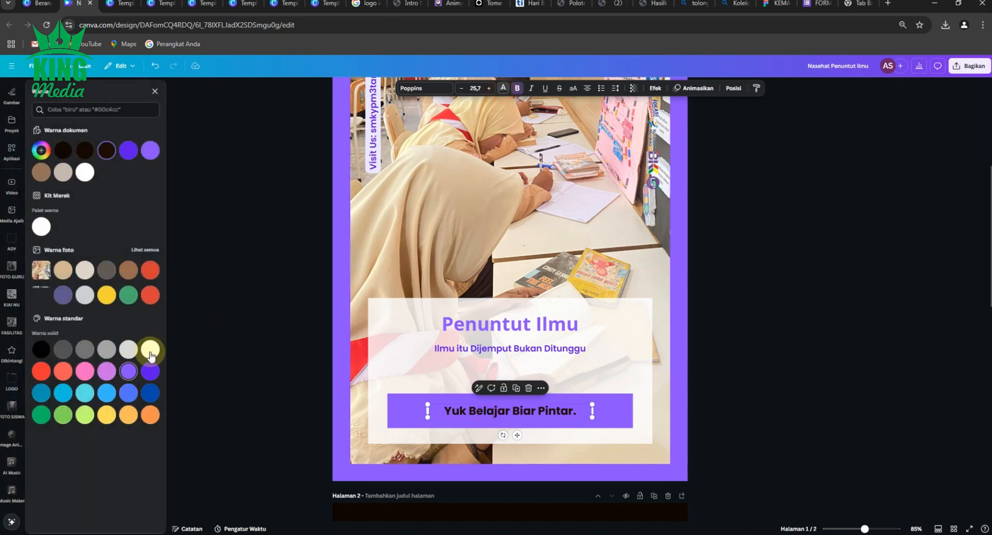
click(151, 350)
click(254, 239)
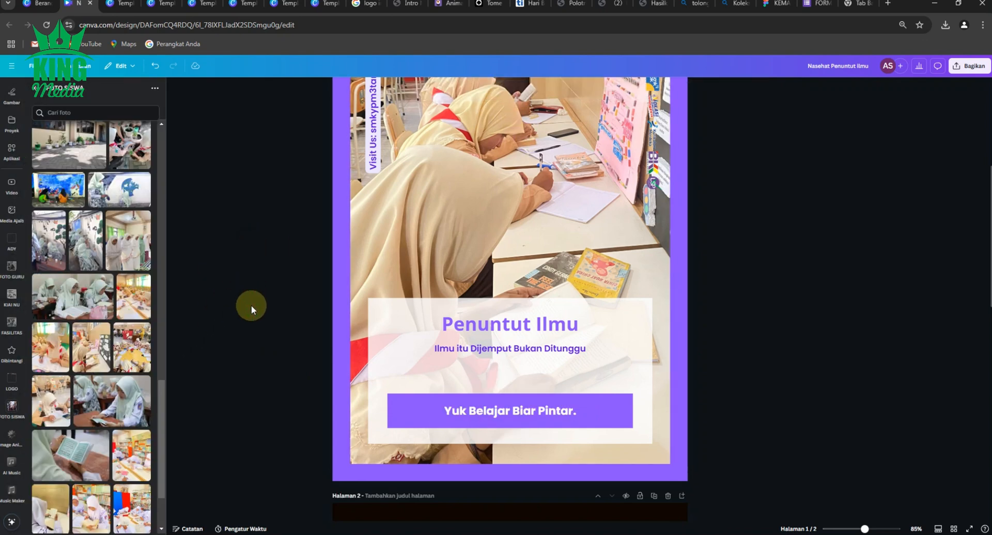
Step: Correct the design's title to "Nasihat Penuntut Ilmu"
key(ctrl+minus)
scroll(253, 299, up, 3)
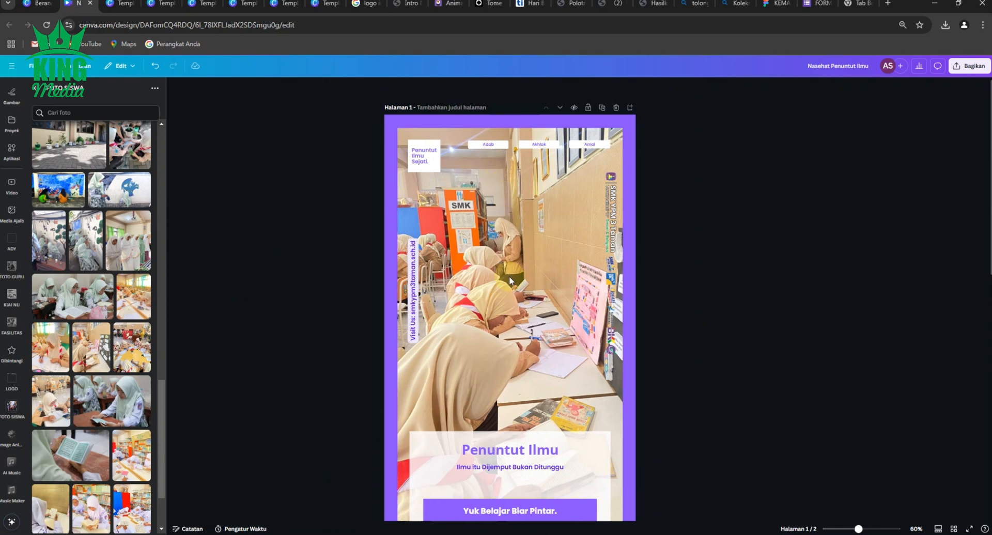
key(ctrl+minus)
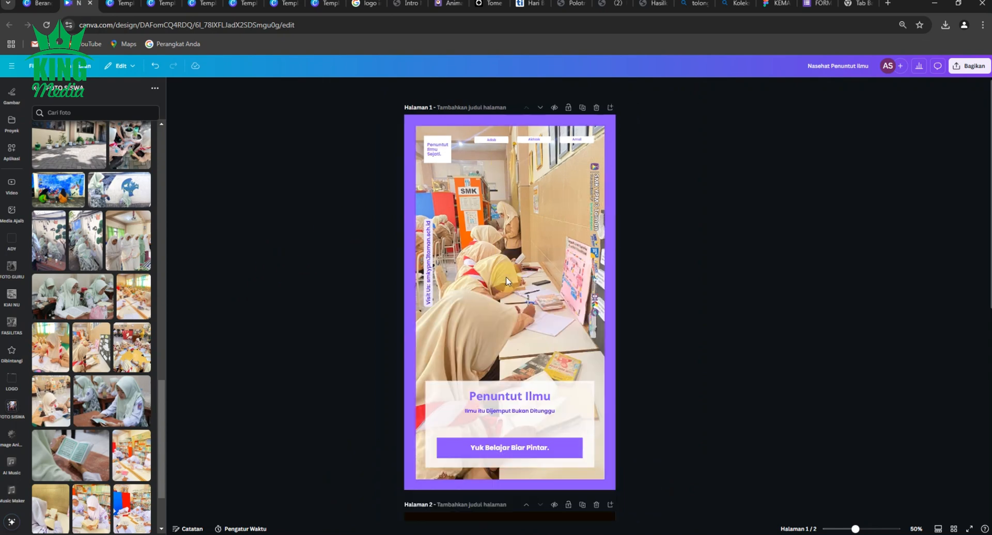
click(335, 170)
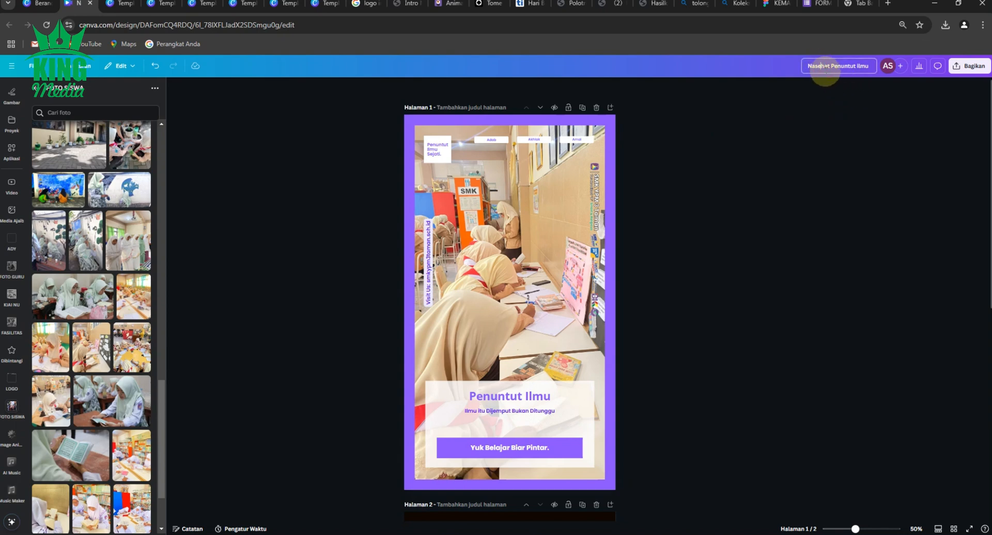
click(820, 137)
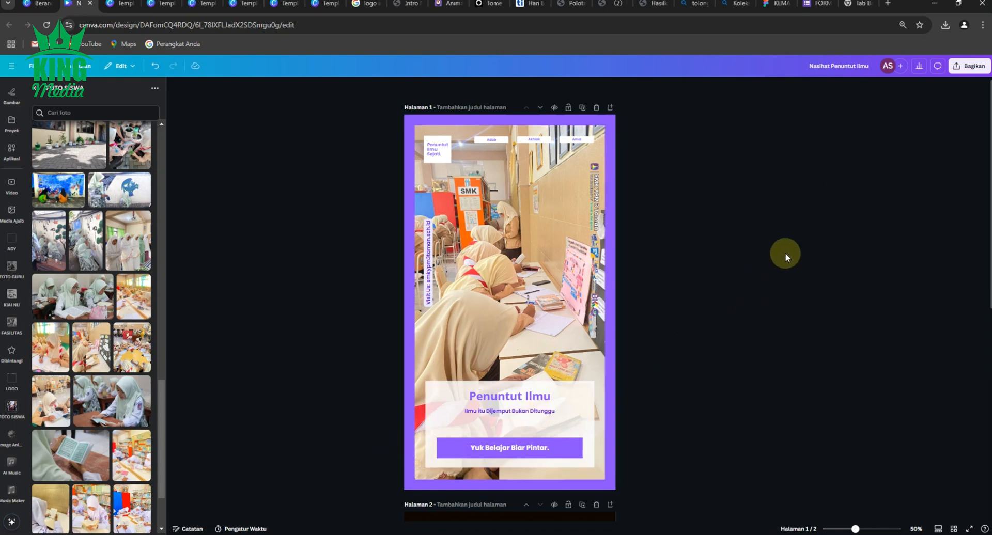
Step: Set up the design's download as a JPG containing only Halaman 1
click(969, 66)
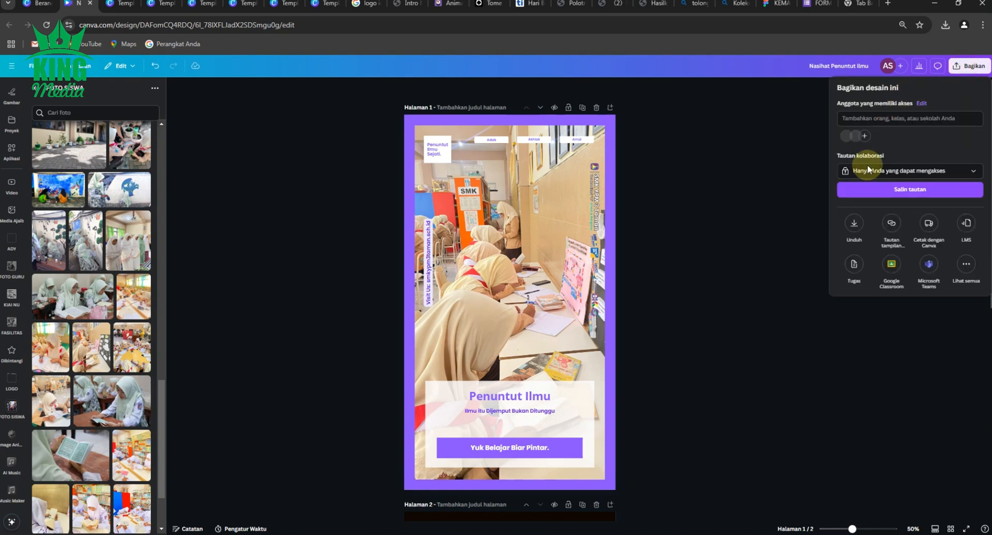
click(855, 223)
click(928, 121)
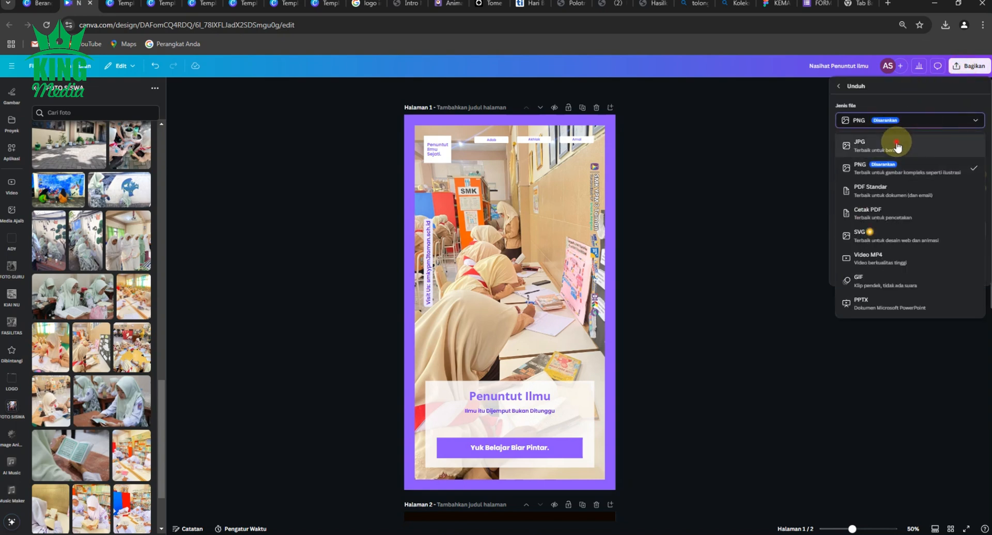
click(897, 146)
click(977, 240)
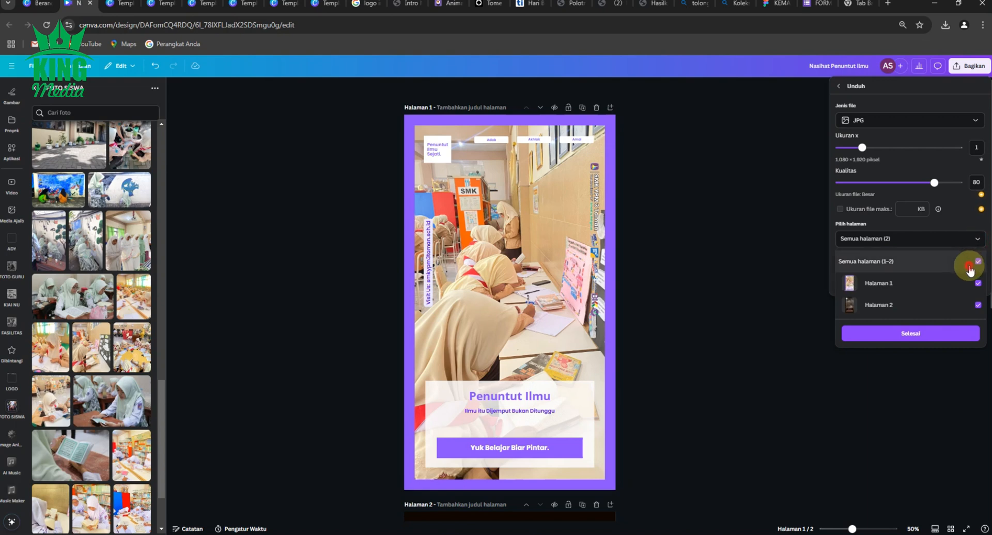
click(976, 262)
click(976, 283)
click(933, 333)
Step: Download the JPG, review the saved image in the image viewer and close the viewer
click(910, 283)
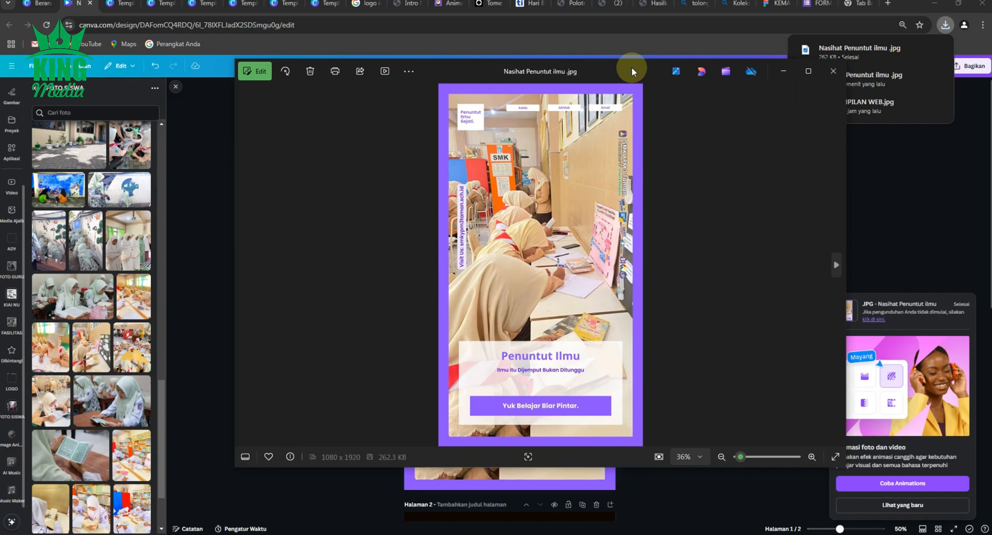
drag(632, 67, 548, 77)
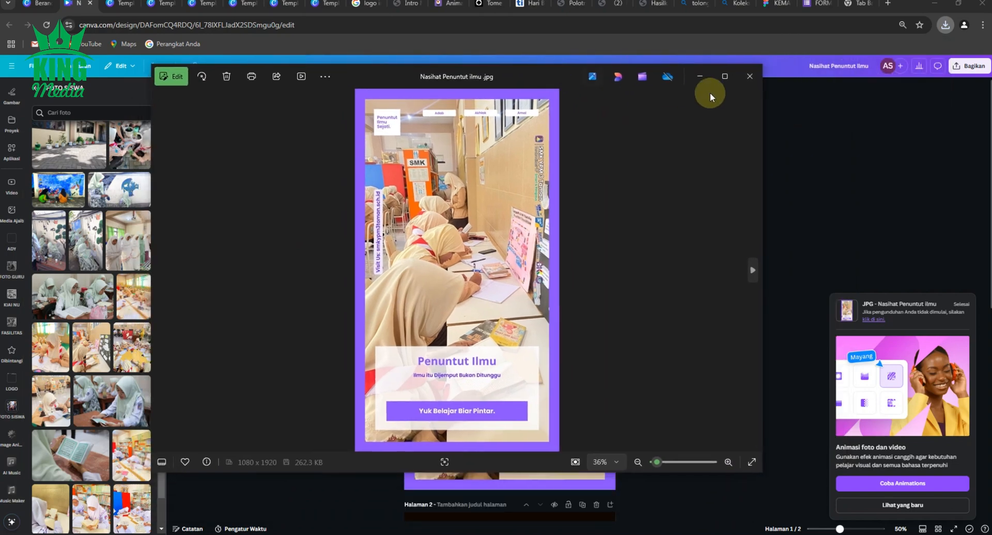
click(748, 73)
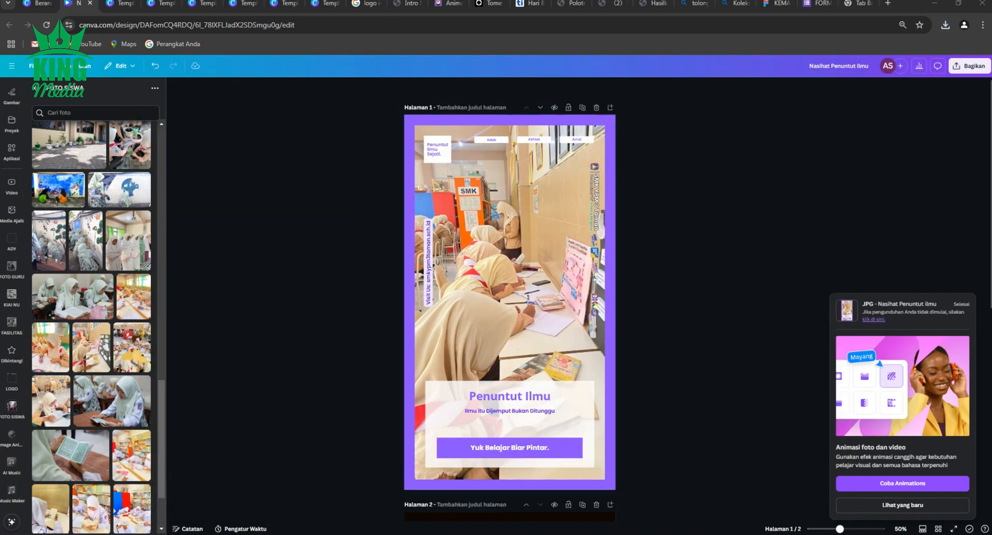